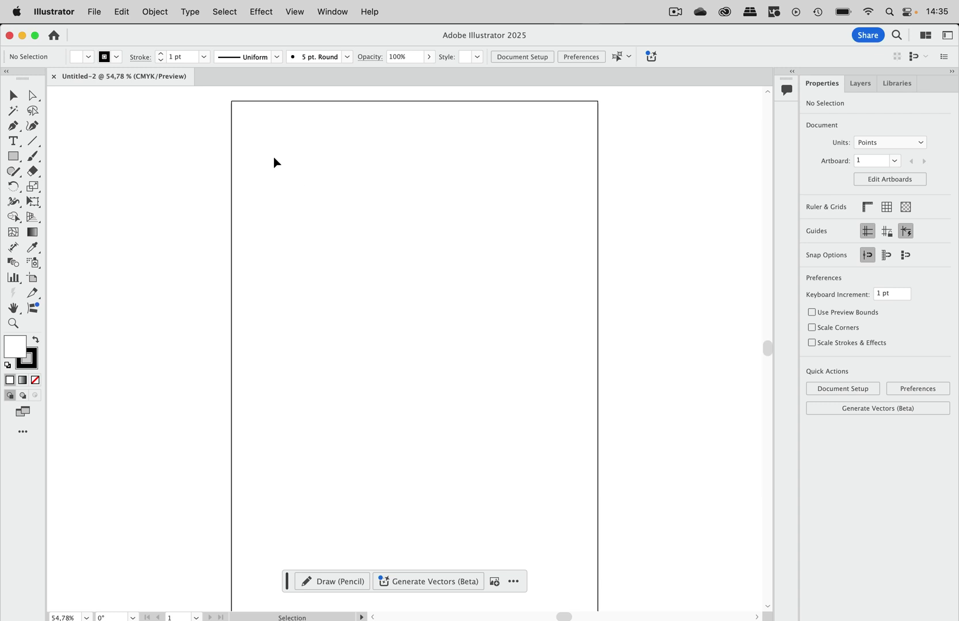
# - Place Adler.png on the artboard and deselect it
pyautogui.click(93, 9)
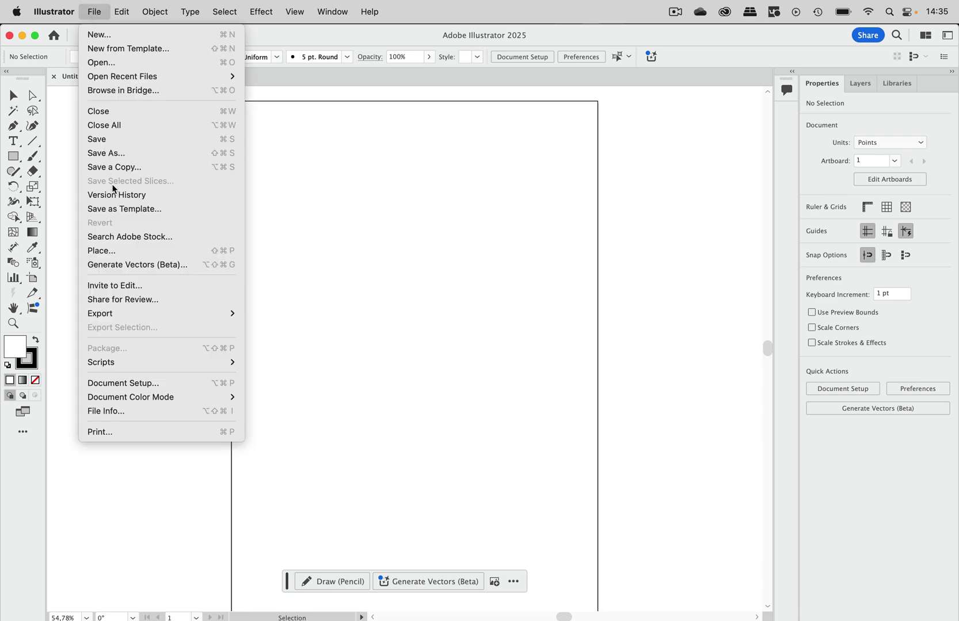
pyautogui.click(102, 251)
pyautogui.moveTo(279, 158); pyautogui.dragTo(590, 522)
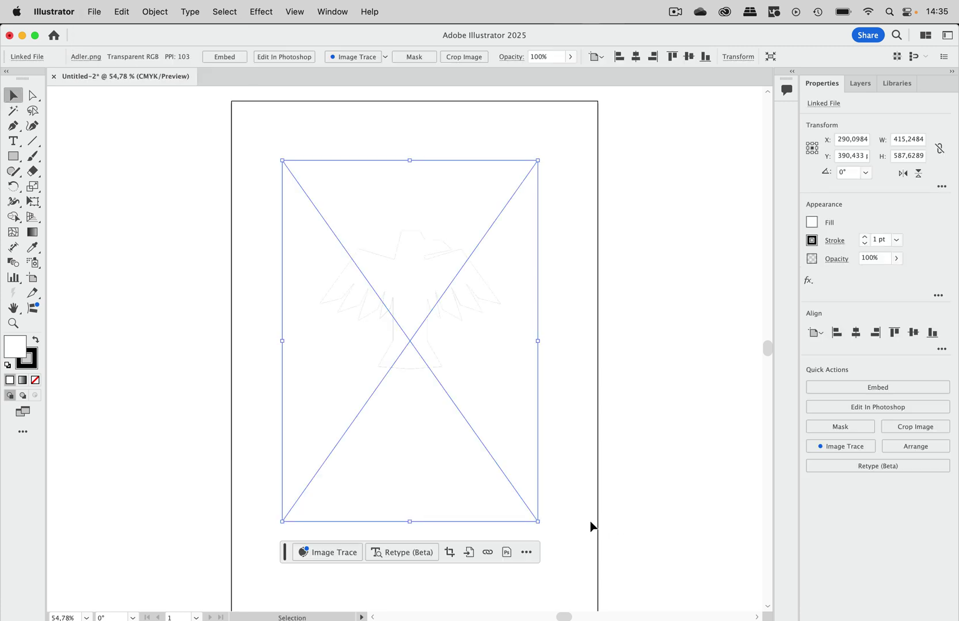
pyautogui.click(607, 382)
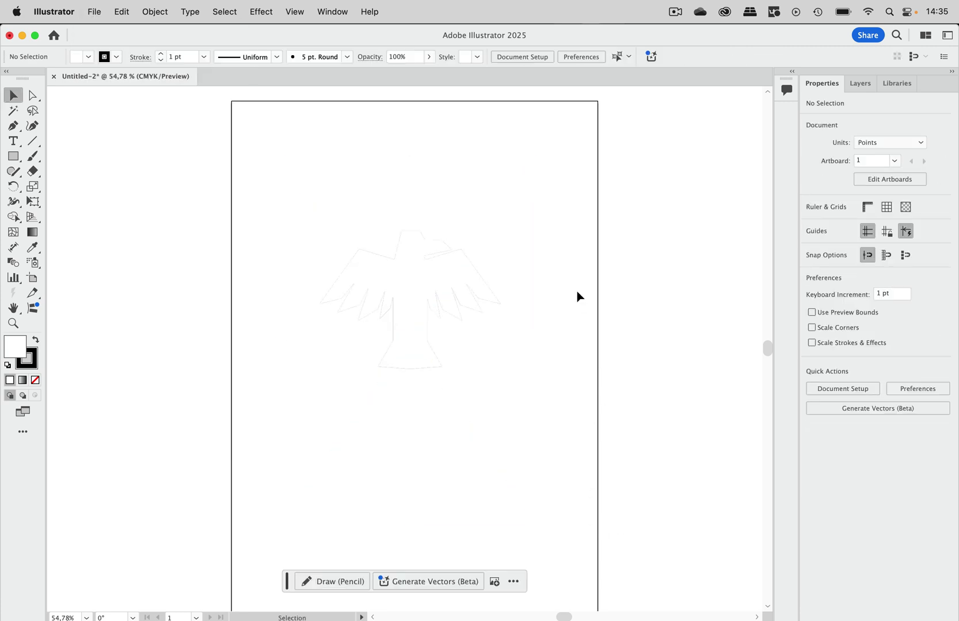
# - Show the transparency grid, then crop the eagle image into an embedded copy
pyautogui.click(299, 11)
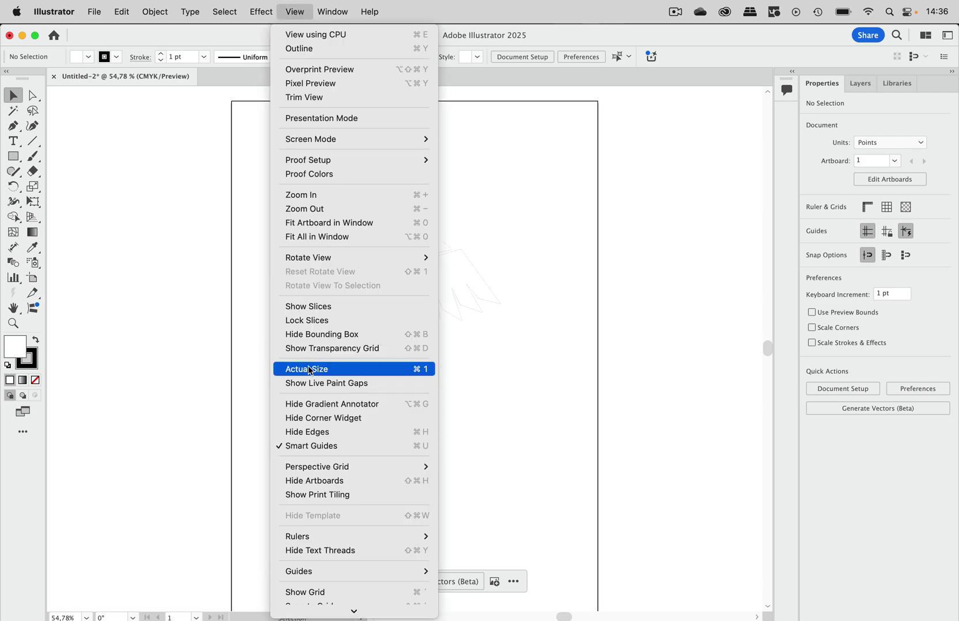
pyautogui.click(334, 300)
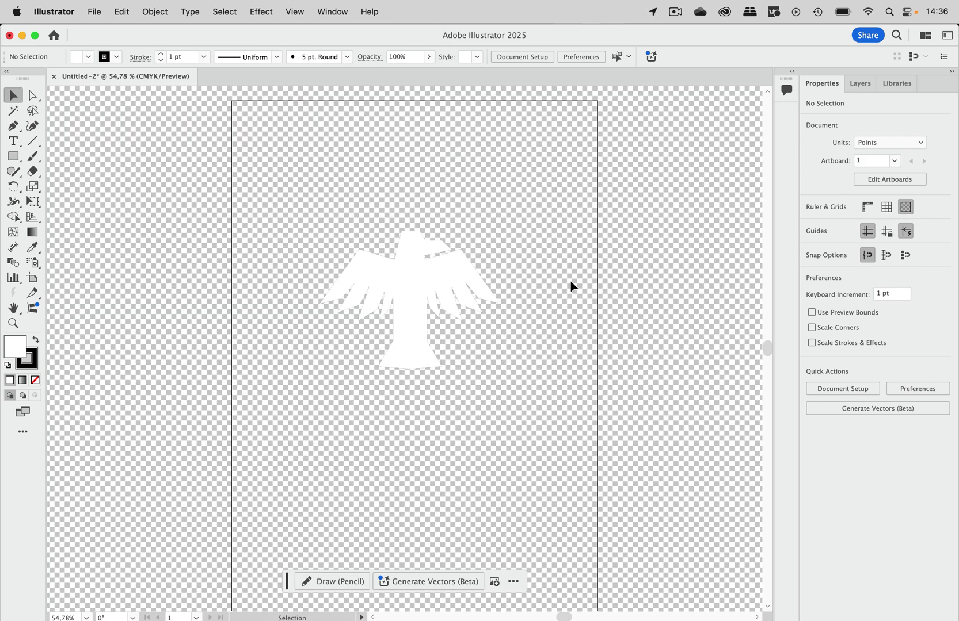
pyautogui.click(469, 272)
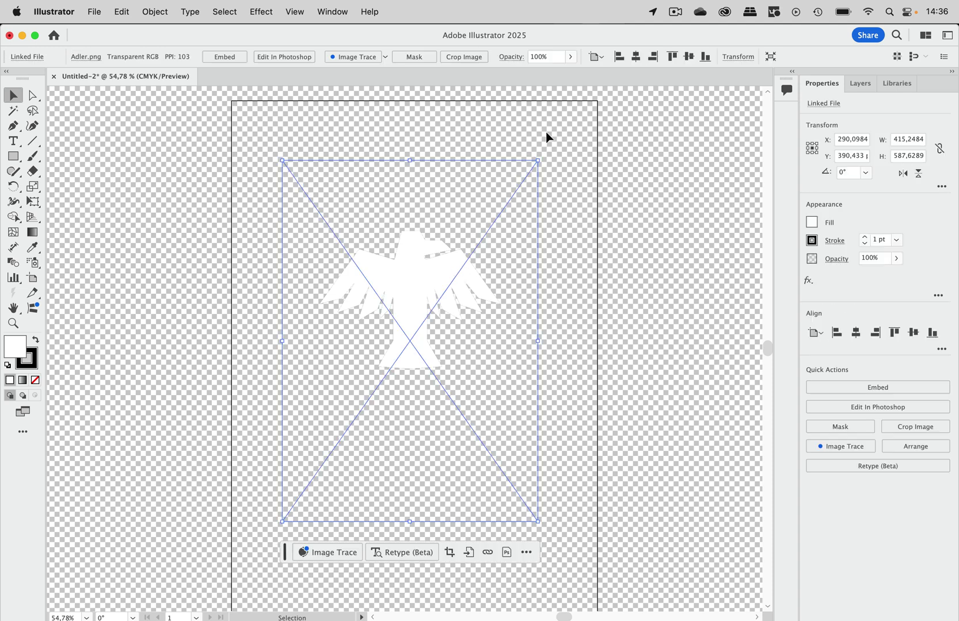
pyautogui.click(464, 57)
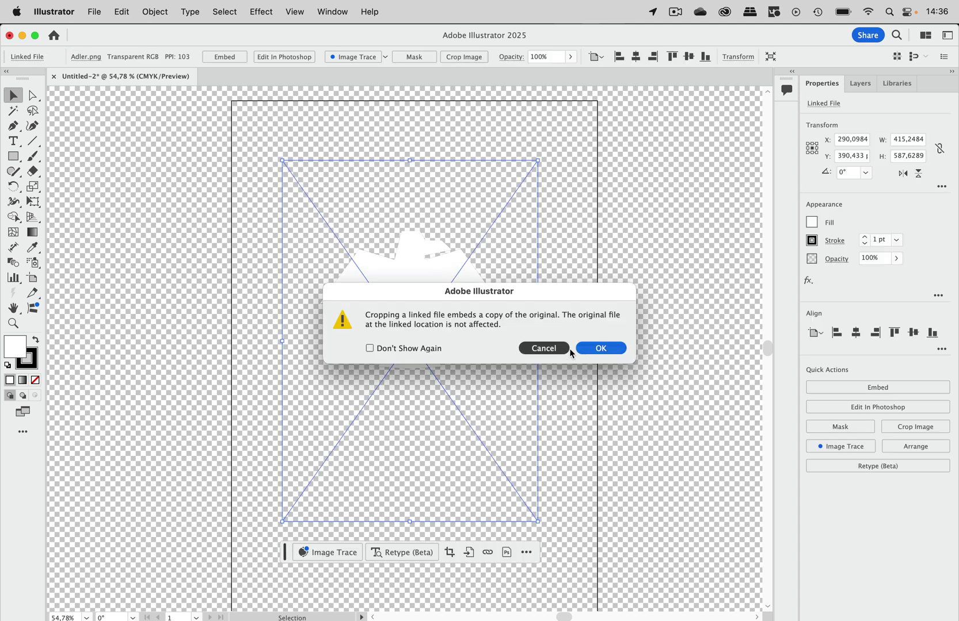
pyautogui.click(577, 349)
# - Open the Image Trace panel and trace the eagle with default settings
pyautogui.click(332, 11)
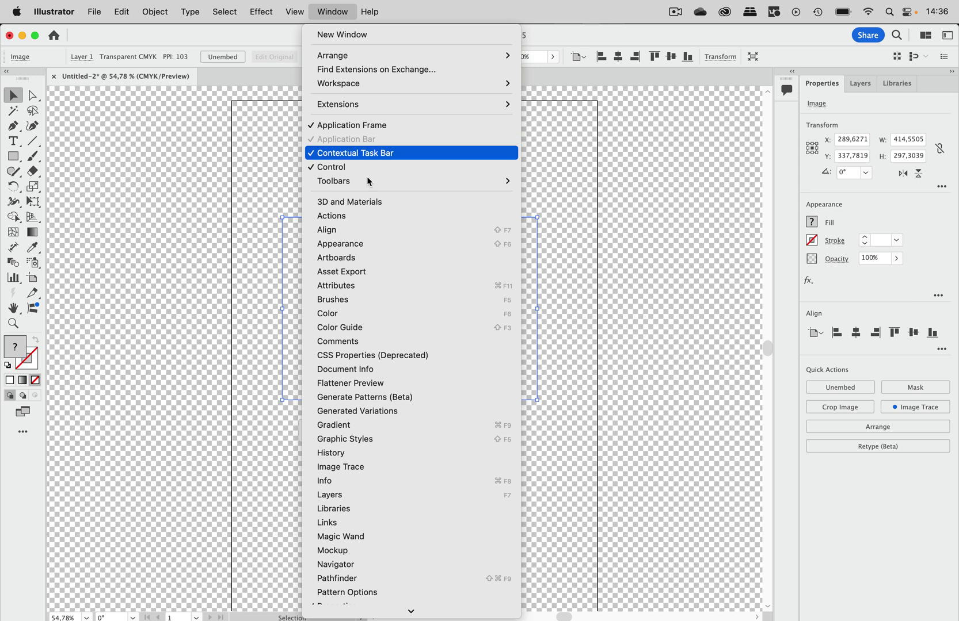
pyautogui.click(361, 467)
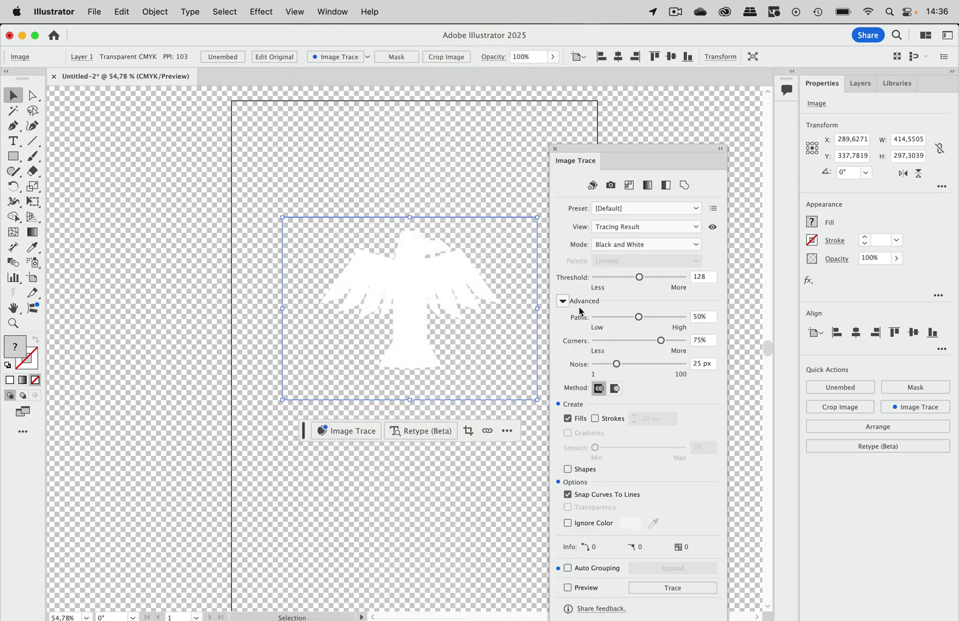
pyautogui.moveTo(638, 151); pyautogui.dragTo(635, 103)
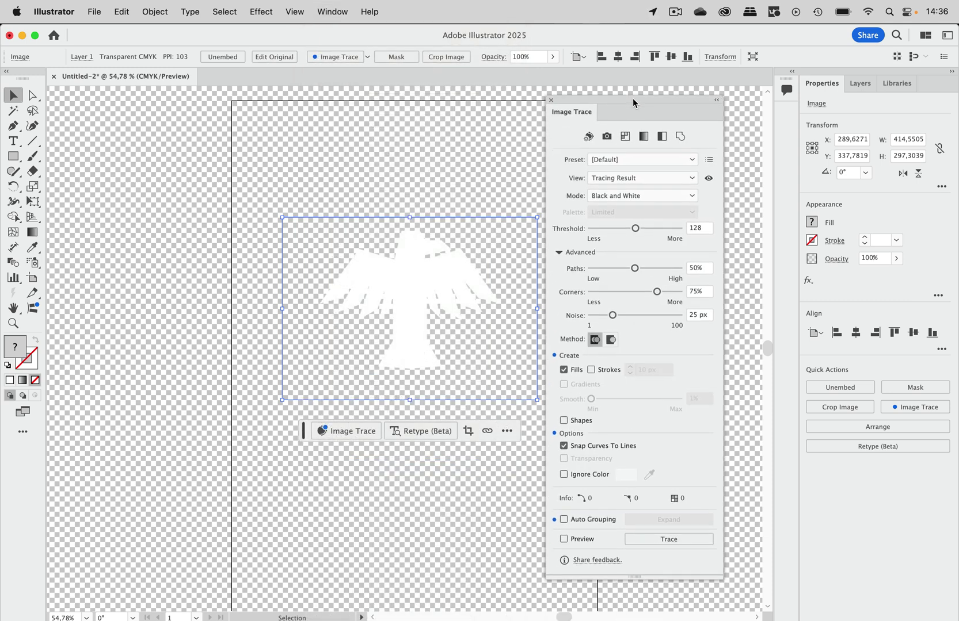
pyautogui.click(676, 542)
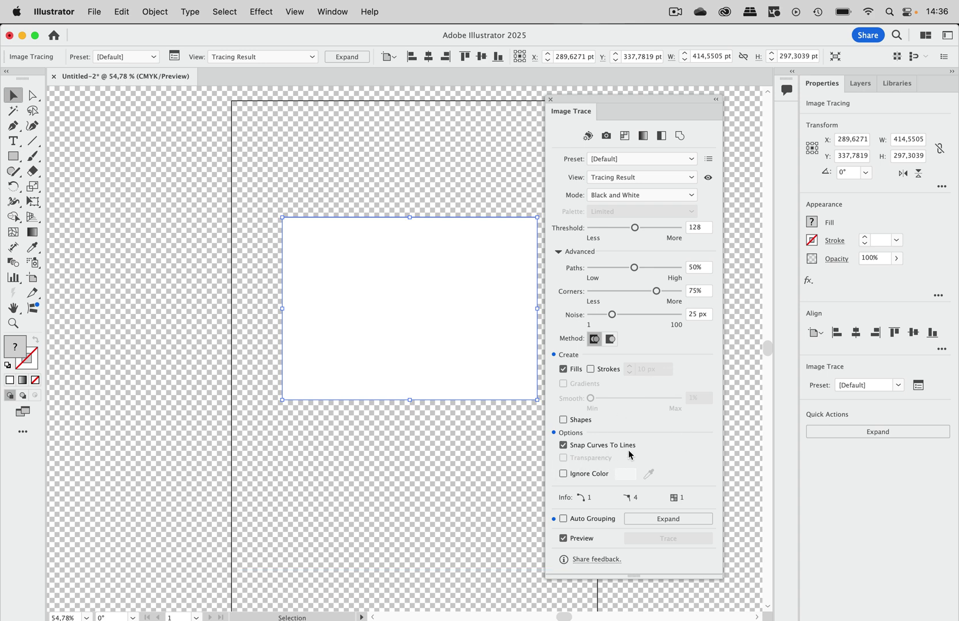
# - Switch the trace to Low Color with a transparent background, then expand it to vector paths
pyautogui.click(626, 138)
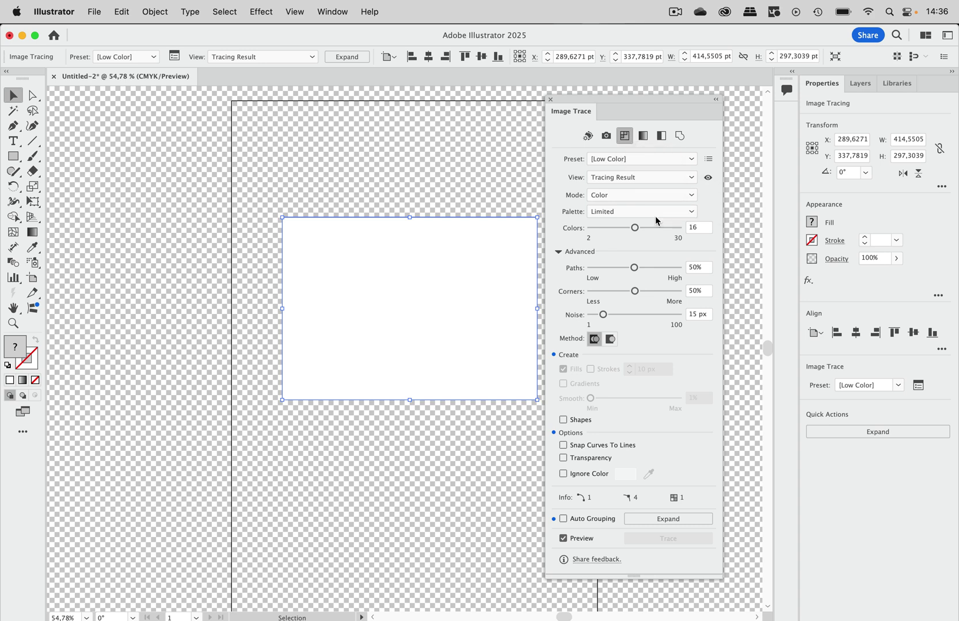
pyautogui.click(563, 459)
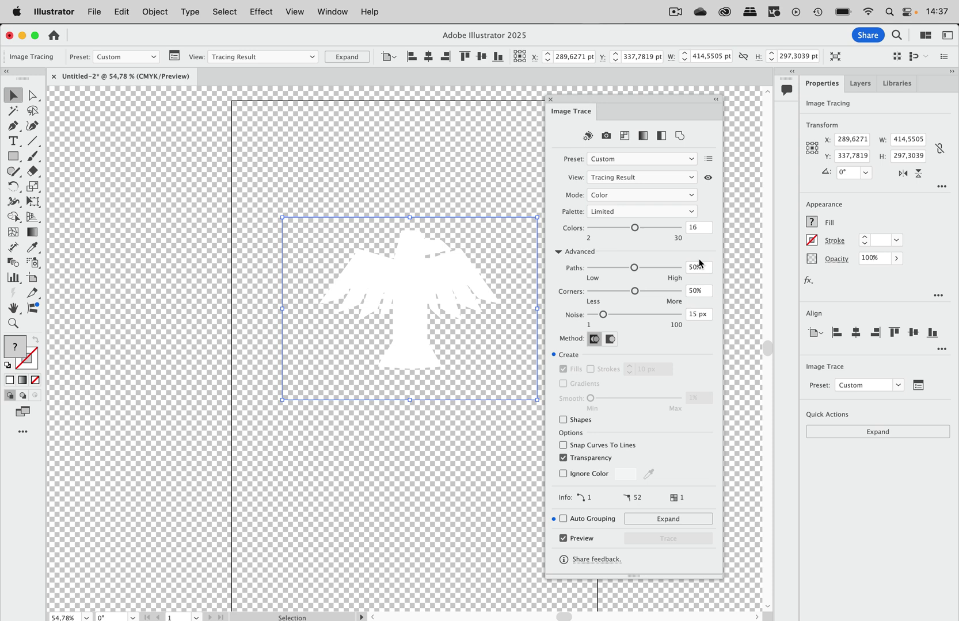
pyautogui.click(672, 518)
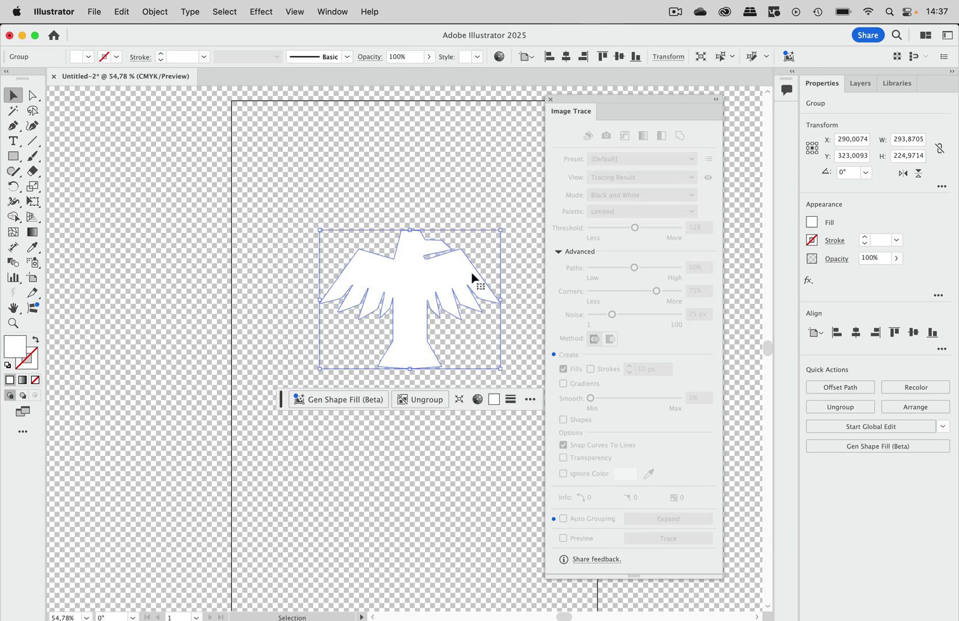
pyautogui.scroll(5, 472, 279)
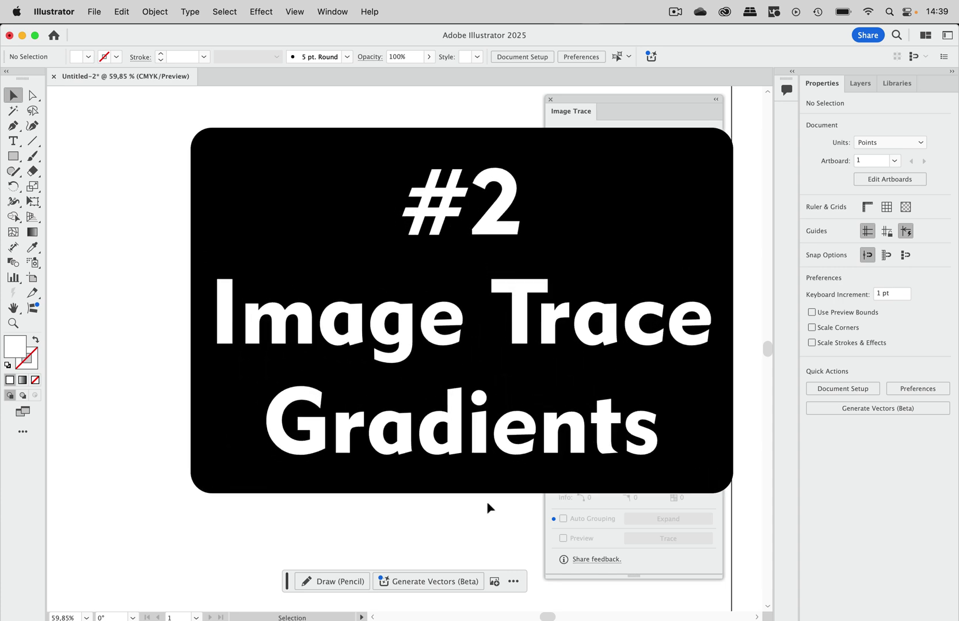
# - Place the striped zebra image and trace it with the Low Color preset at 16 colors
pyautogui.click(97, 13)
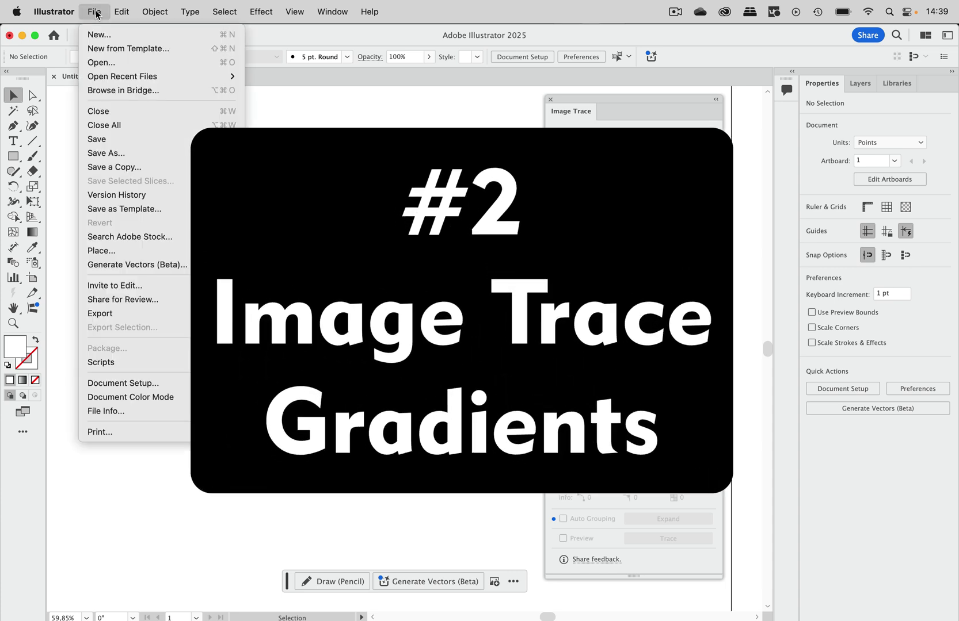
pyautogui.click(99, 248)
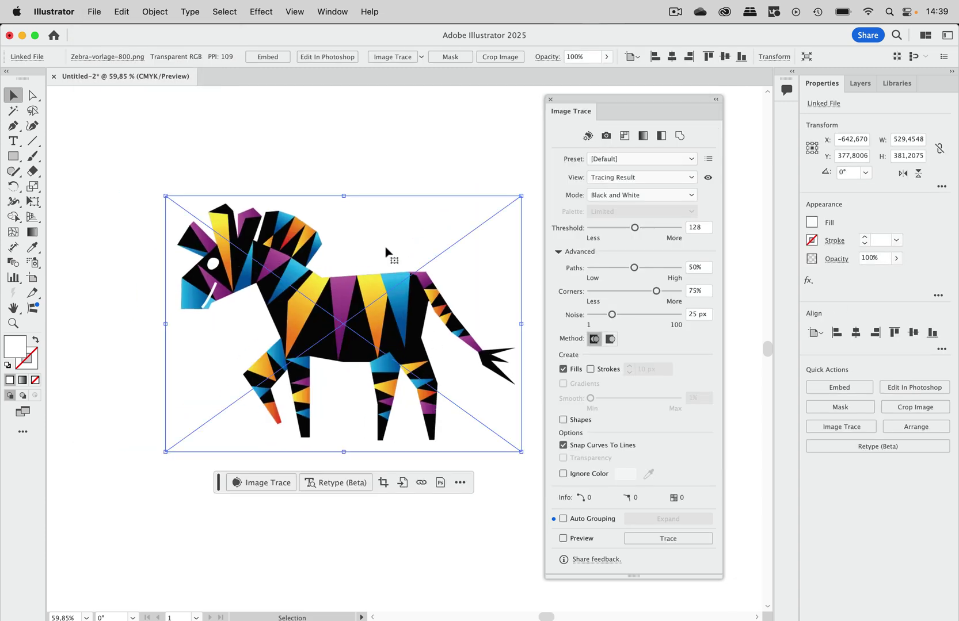
pyautogui.click(627, 137)
pyautogui.scroll(1, 403, 337)
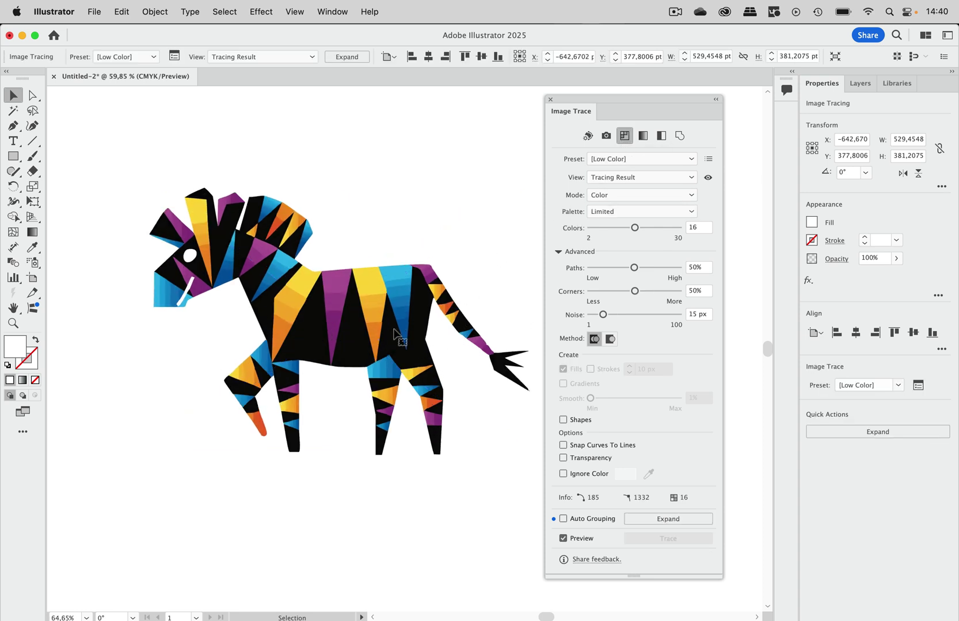
pyautogui.scroll(4, 396, 335)
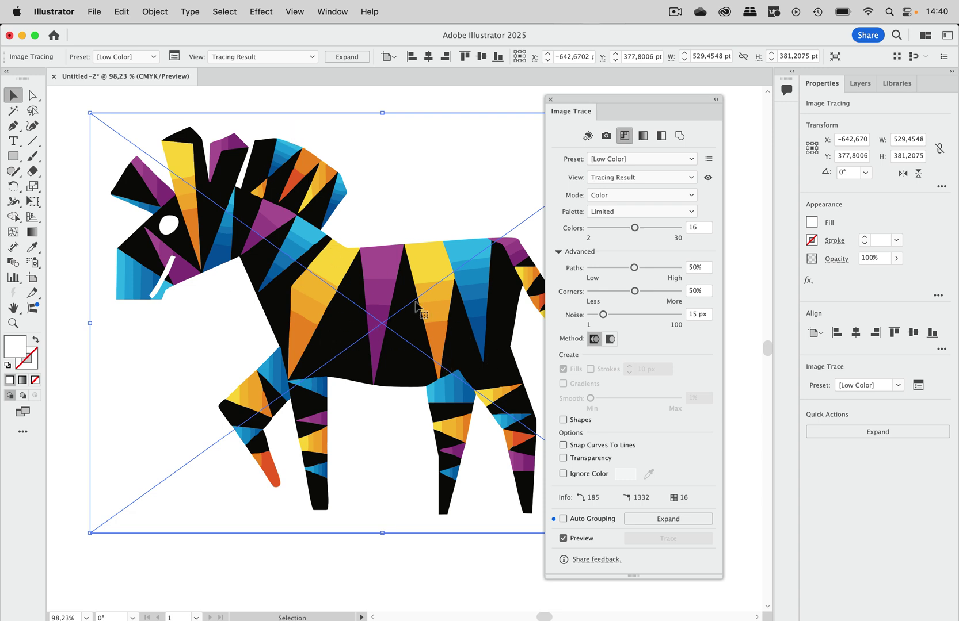
pyautogui.scroll(5, 416, 304)
pyautogui.hscroll(5, 463, 399)
pyautogui.scroll(-1, 464, 398)
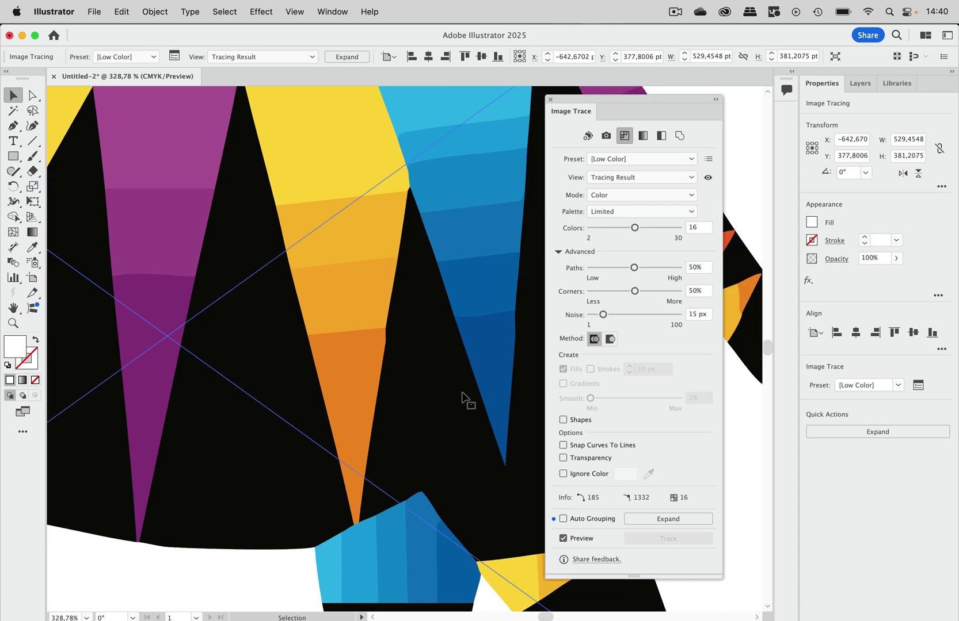
pyautogui.scroll(-6, 408, 378)
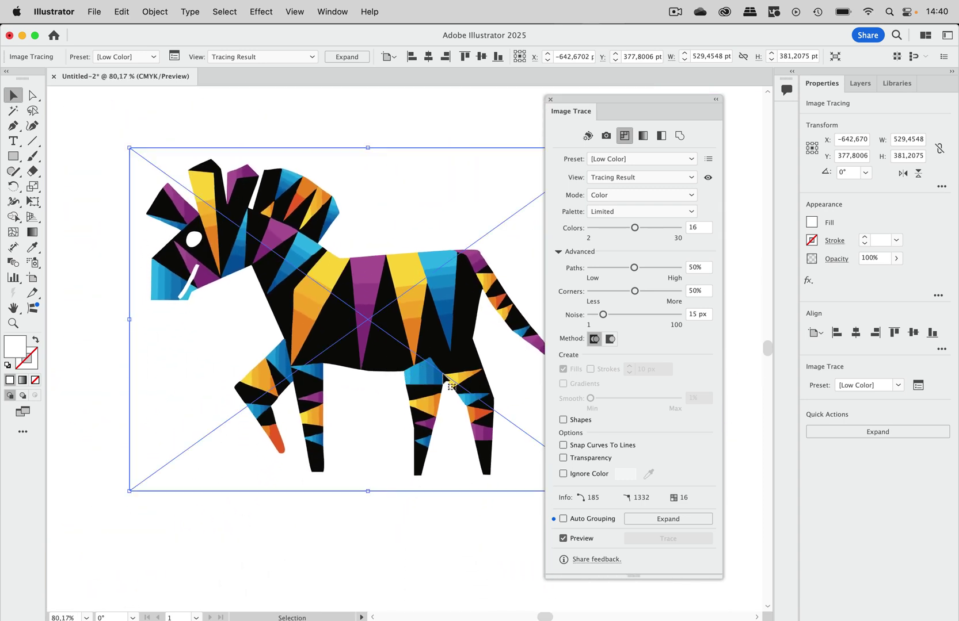
pyautogui.hscroll(3, 387, 469)
pyautogui.scroll(-1, 387, 469)
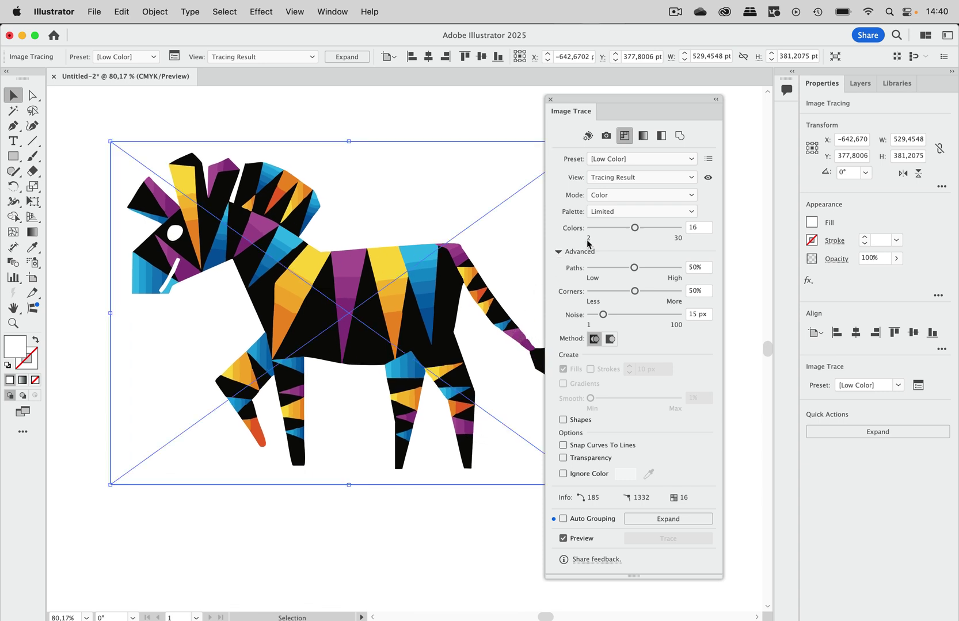
# - Set Image Trace to Full Tone palette, Gradients on at 81% smoothness, and Snap Curves To Lines
pyautogui.click(621, 216)
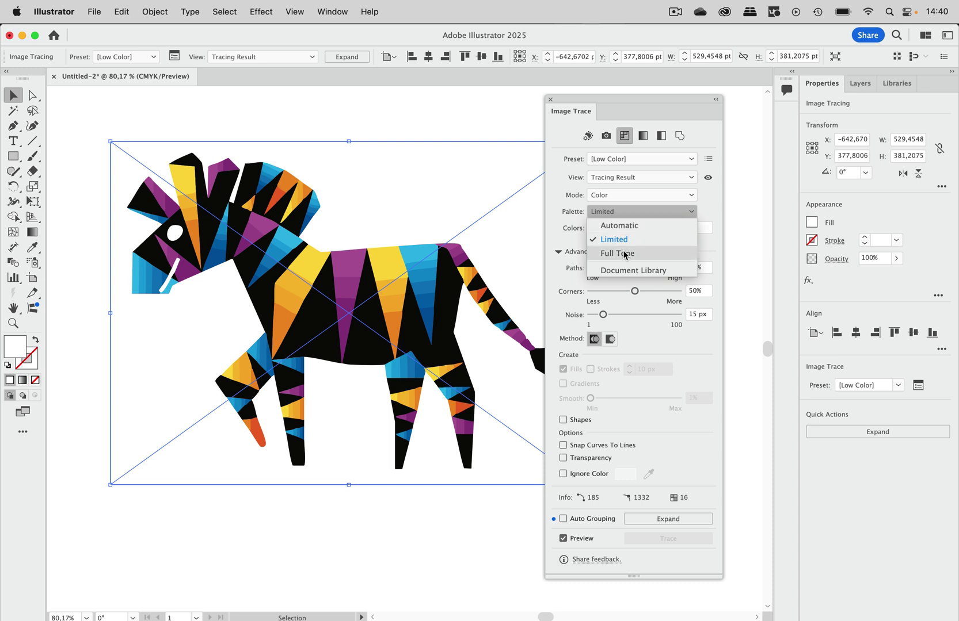
pyautogui.click(624, 253)
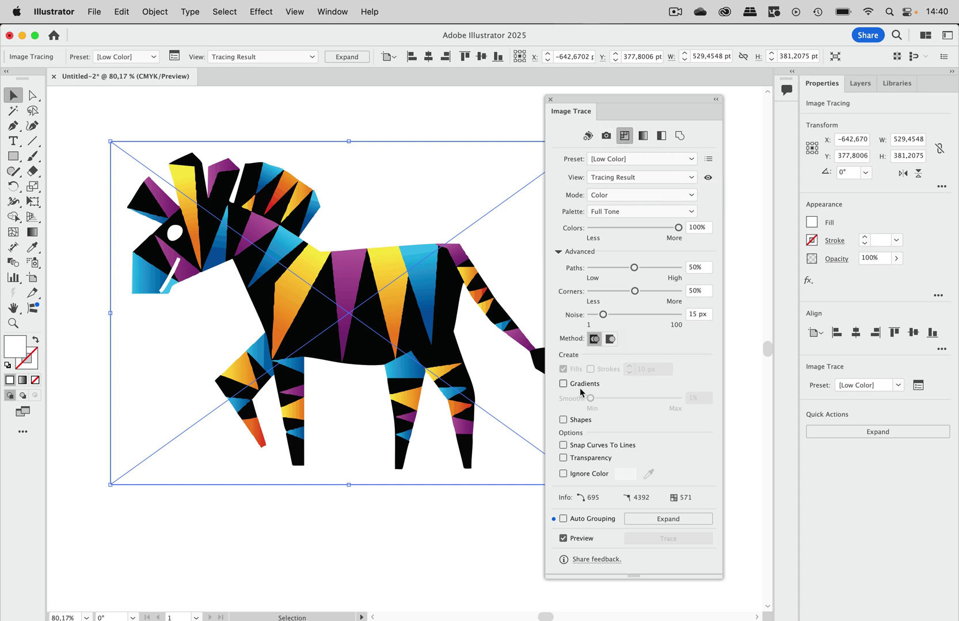
pyautogui.click(562, 385)
pyautogui.scroll(1, 576, 394)
pyautogui.moveTo(608, 398); pyautogui.dragTo(660, 402)
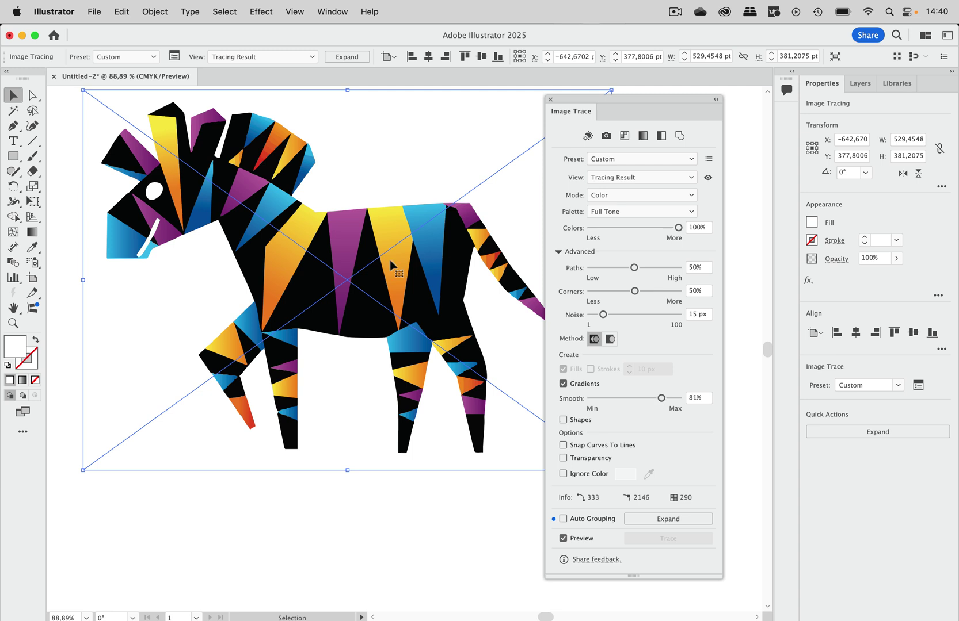
pyautogui.scroll(5, 374, 272)
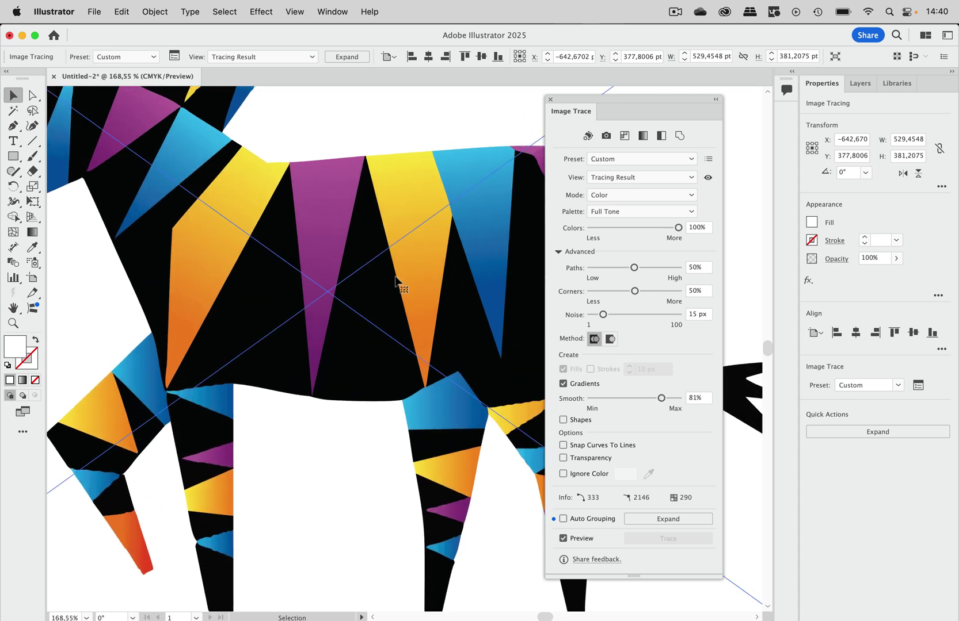
pyautogui.scroll(-2, 506, 391)
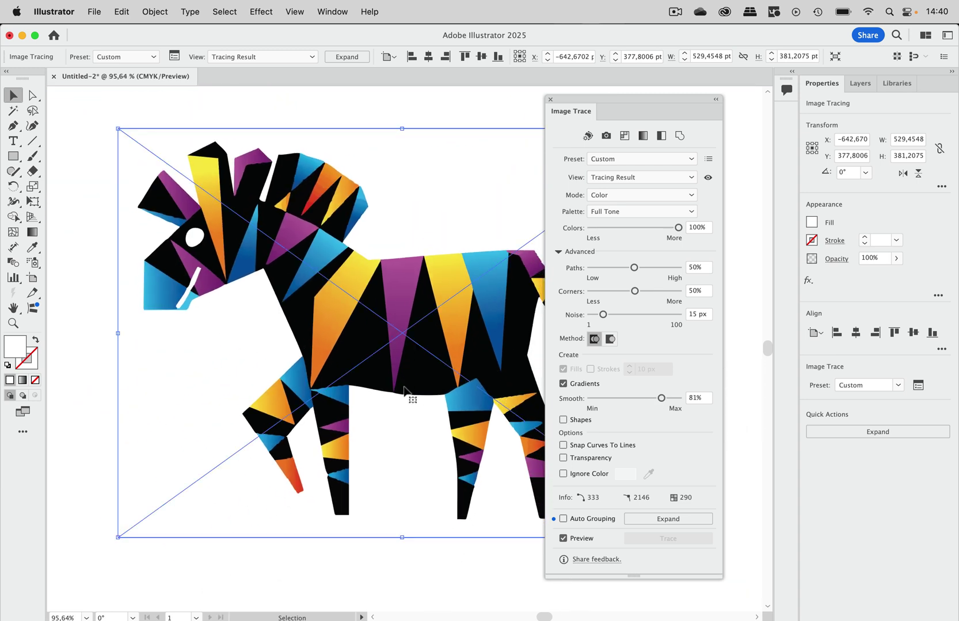
pyautogui.scroll(-2, 405, 393)
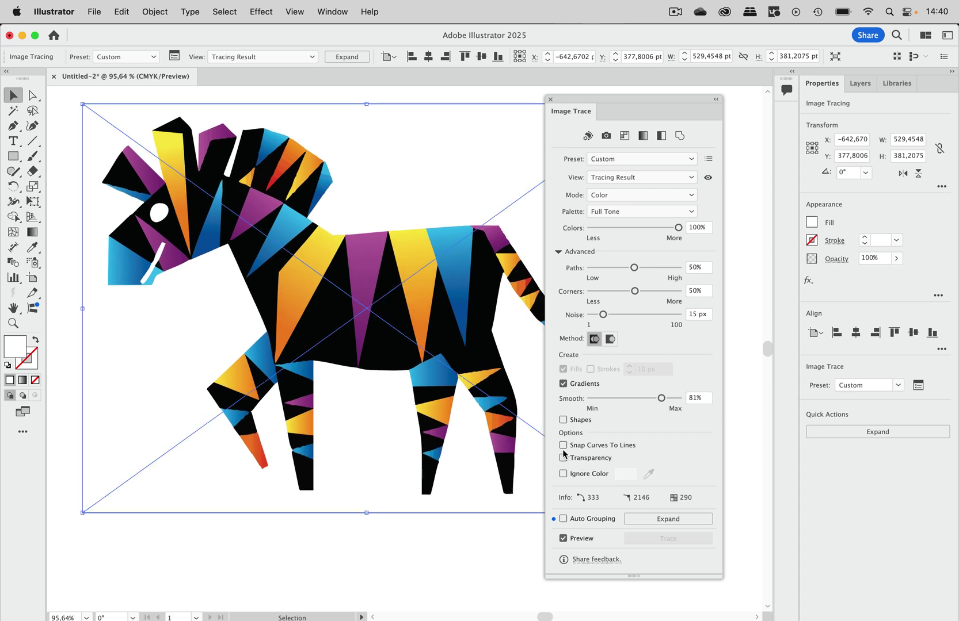
pyautogui.click(563, 447)
# - Close the Image Trace panel and draw a 138.17 × 138.17 pt square
pyautogui.hscroll(-10, 236, 321)
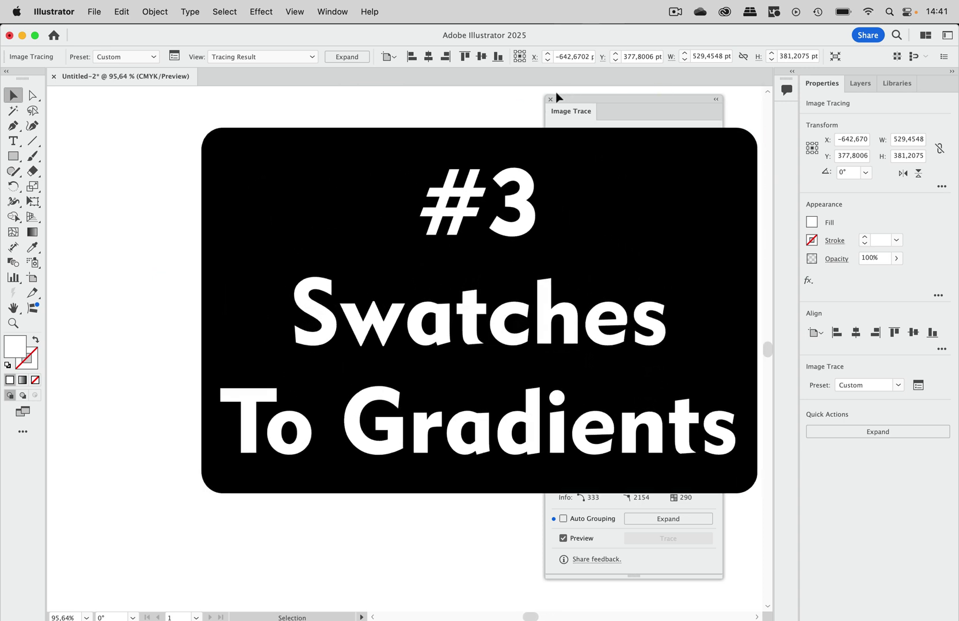
pyautogui.click(550, 99)
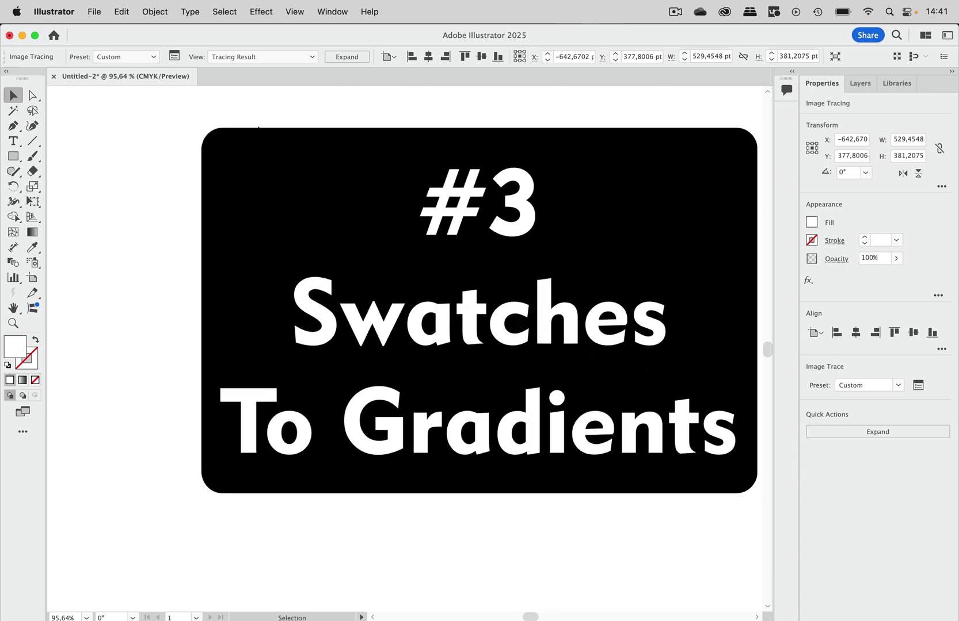
pyautogui.click(16, 160)
pyautogui.moveTo(149, 155); pyautogui.dragTo(297, 303)
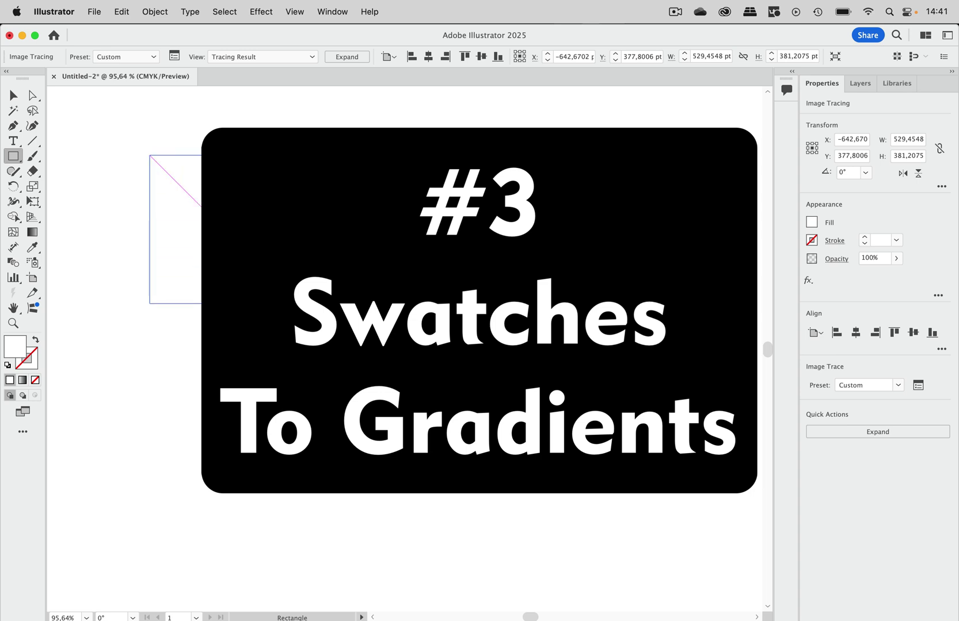
# - Open the Swatches panel, enlarge it, and move it over the canvas
pyautogui.click(333, 11)
pyautogui.scroll(-5, 353, 595)
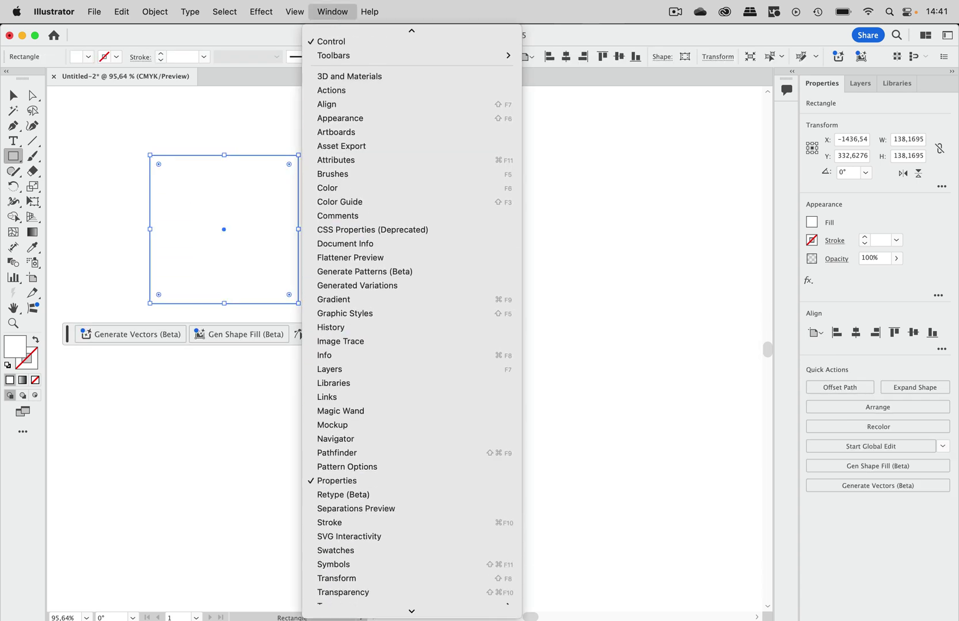
pyautogui.click(357, 446)
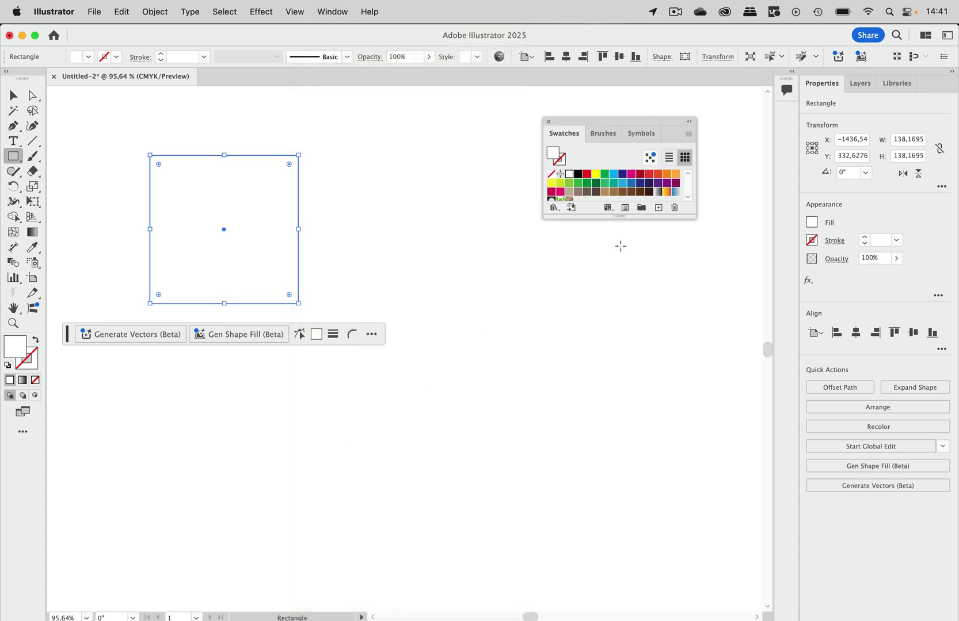
pyautogui.moveTo(619, 216); pyautogui.dragTo(619, 255)
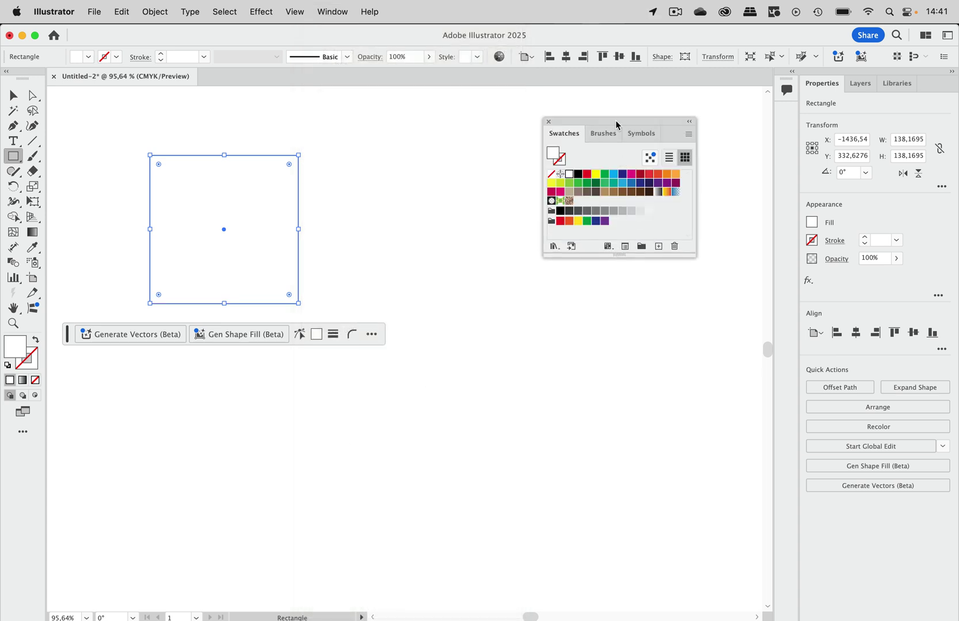
pyautogui.moveTo(617, 125); pyautogui.dragTo(576, 165)
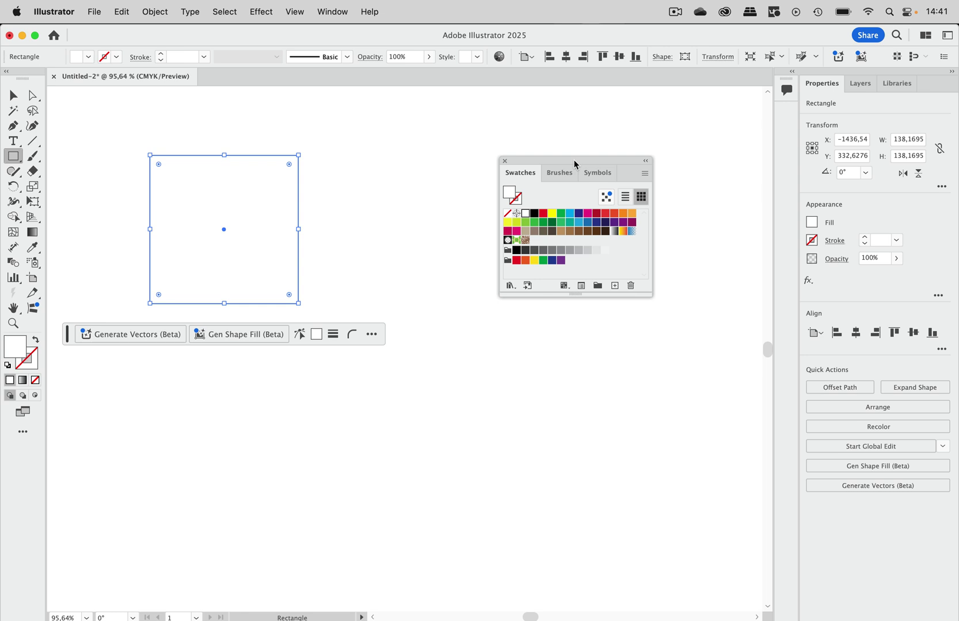
pyautogui.click(341, 12)
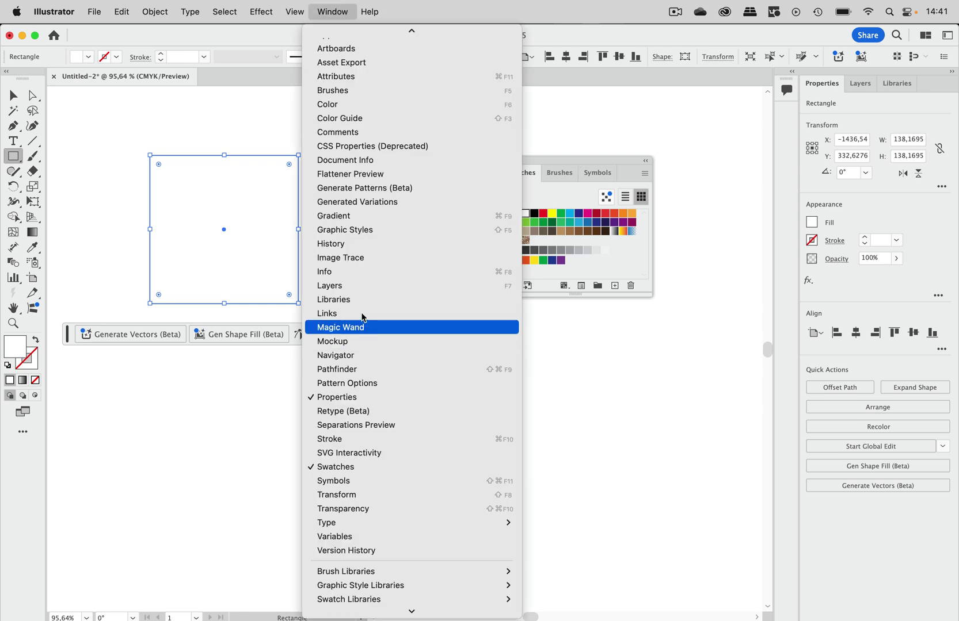
# - Dock the Gradient panel beside Swatches and give the square a red-orange-yellow linear gradient at 0°
pyautogui.click(371, 215)
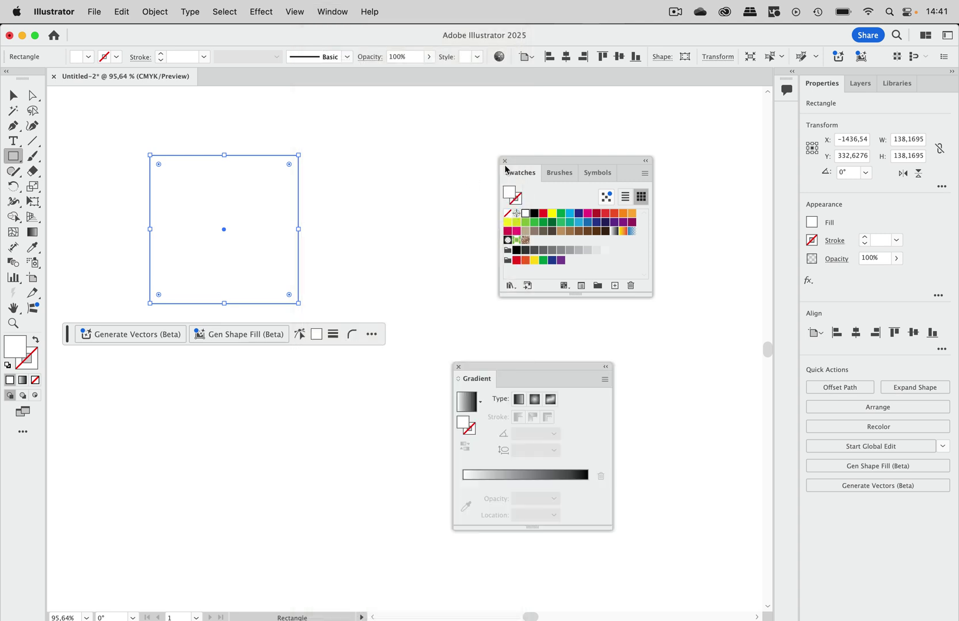
pyautogui.moveTo(522, 367); pyautogui.dragTo(399, 132)
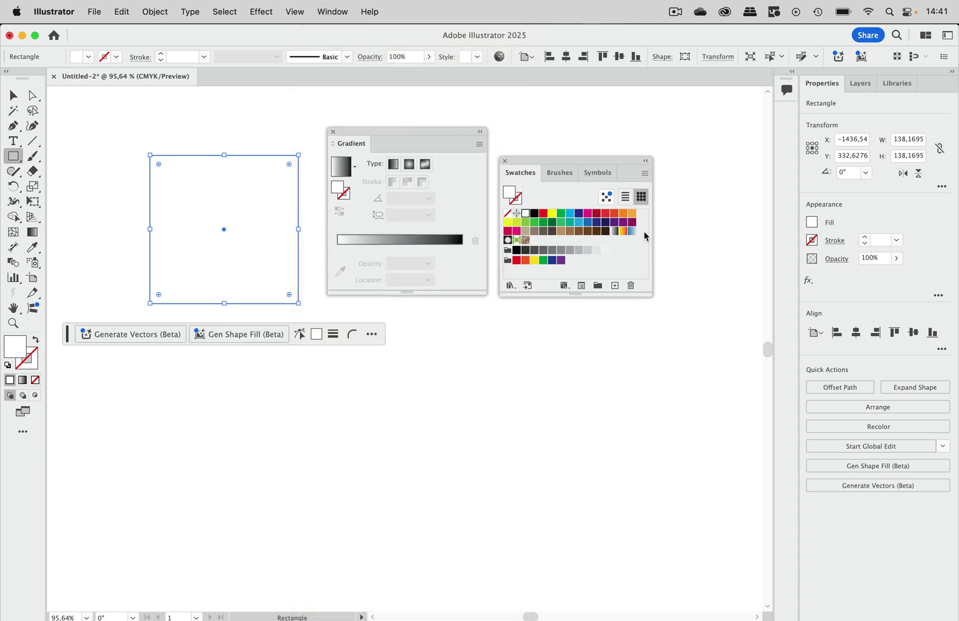
pyautogui.click(606, 214)
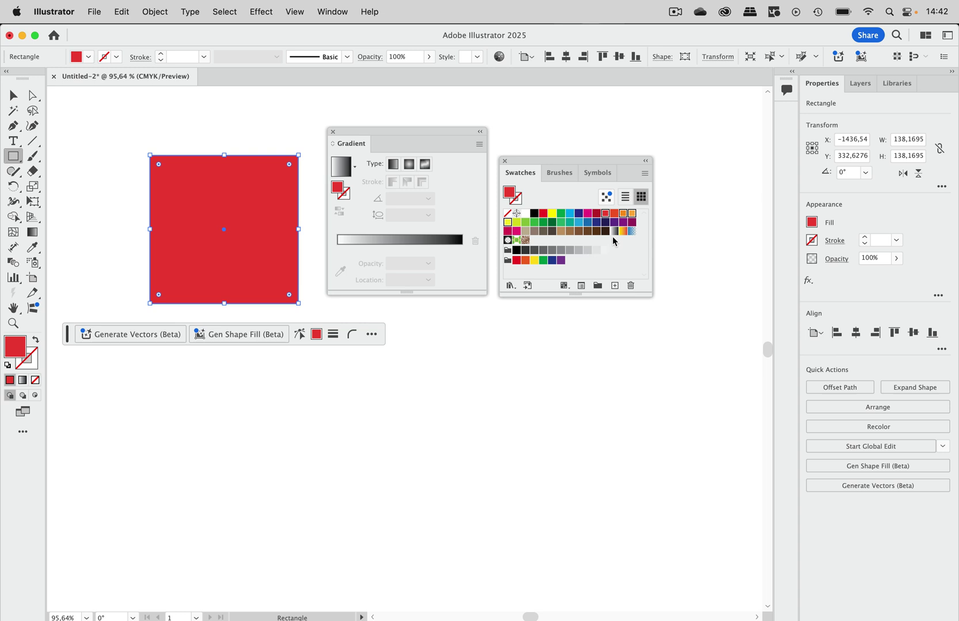
pyautogui.click(428, 240)
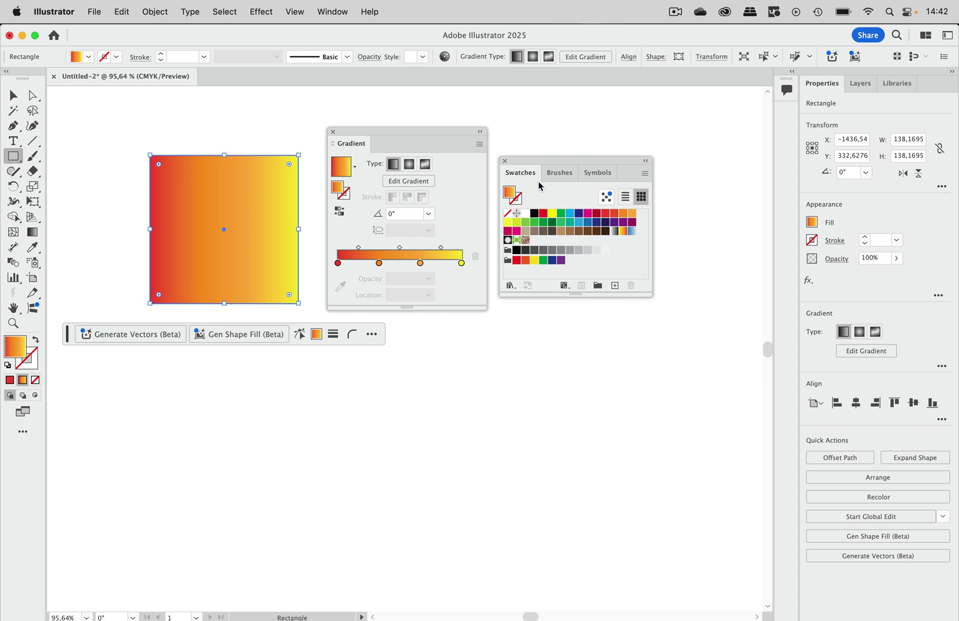
# - Open the Swatches panel options menu and close it without changing anything
pyautogui.click(644, 177)
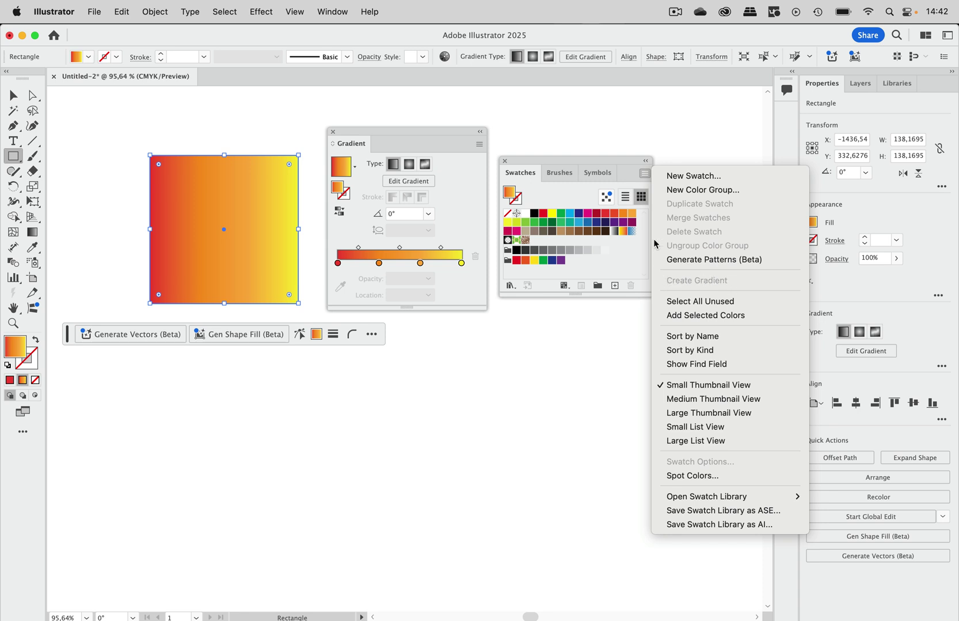
pyautogui.click(626, 163)
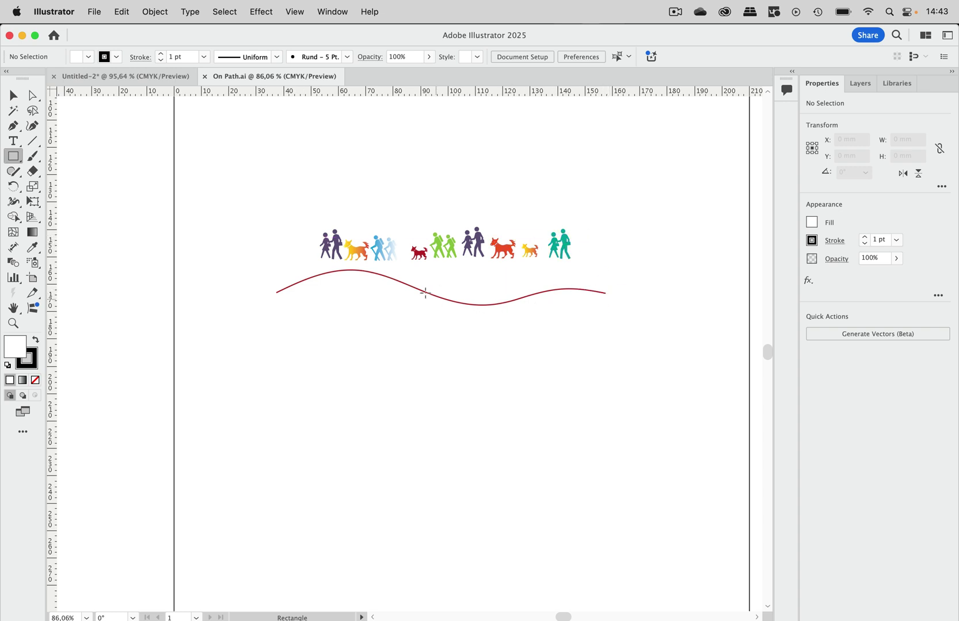
# - Select all the hikers and dogs and attach them to the wavy curve with Objects on Path
pyautogui.press('v')
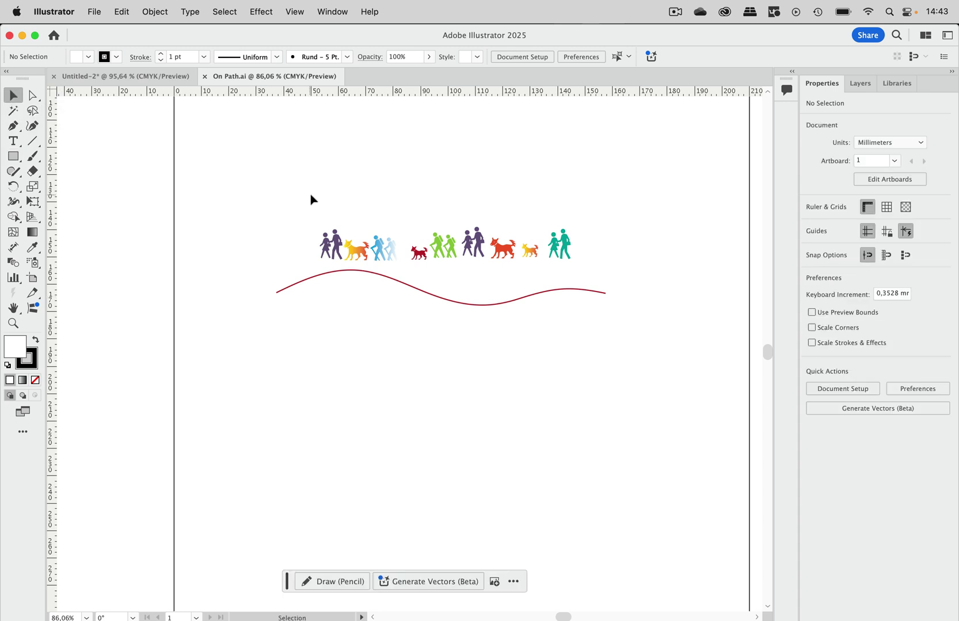
pyautogui.moveTo(303, 193); pyautogui.dragTo(585, 261)
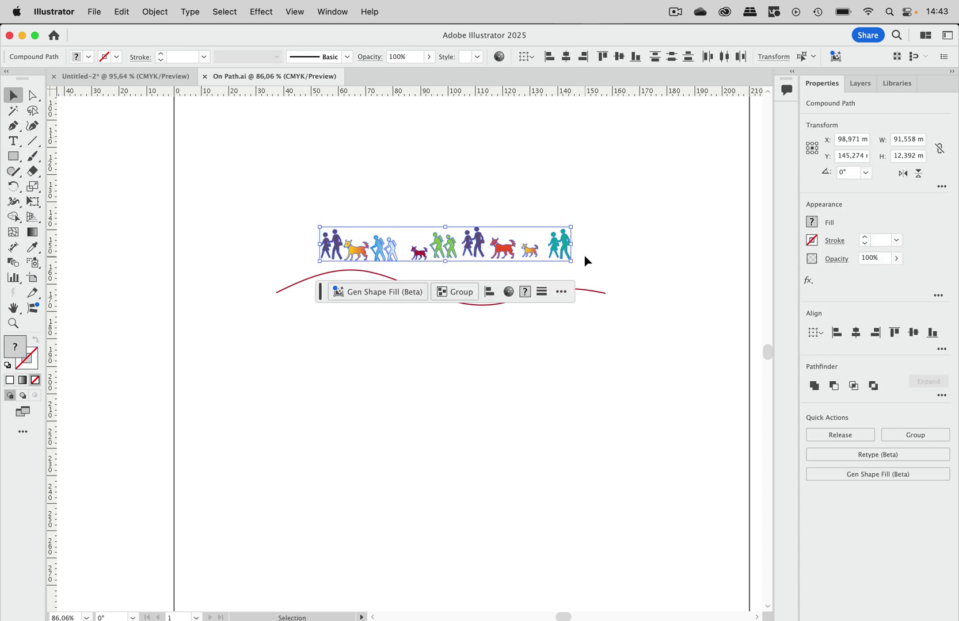
pyautogui.click(33, 311)
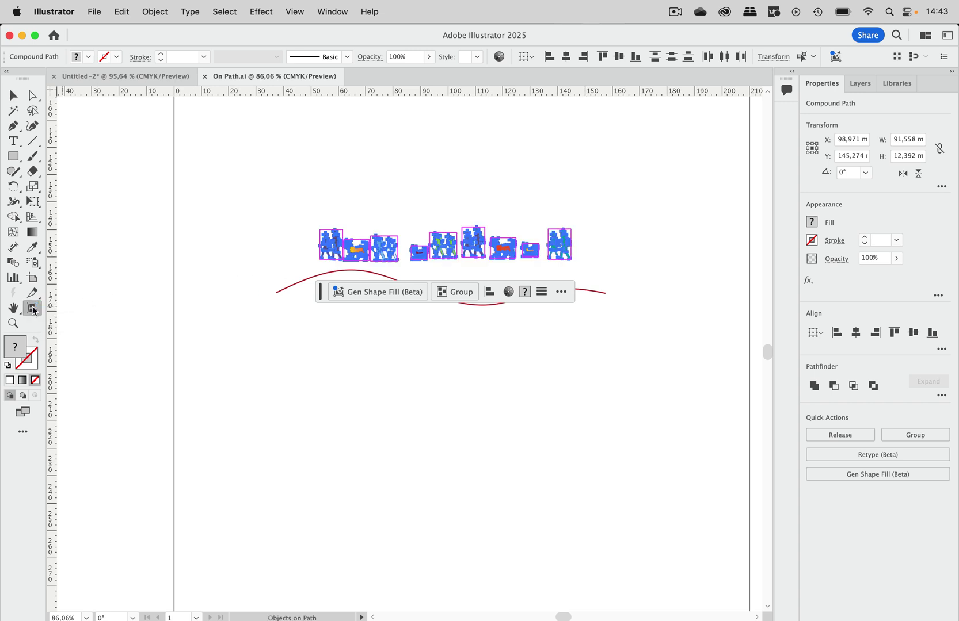
pyautogui.click(294, 292)
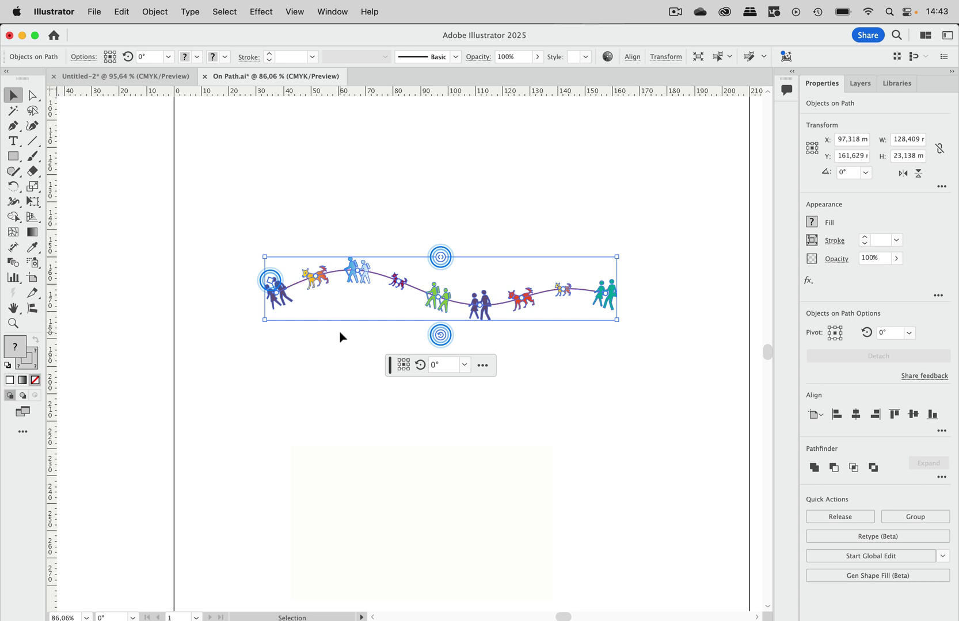
# - Stand the figures on the curve, space them closer together, and shift them along the line
pyautogui.click(403, 370)
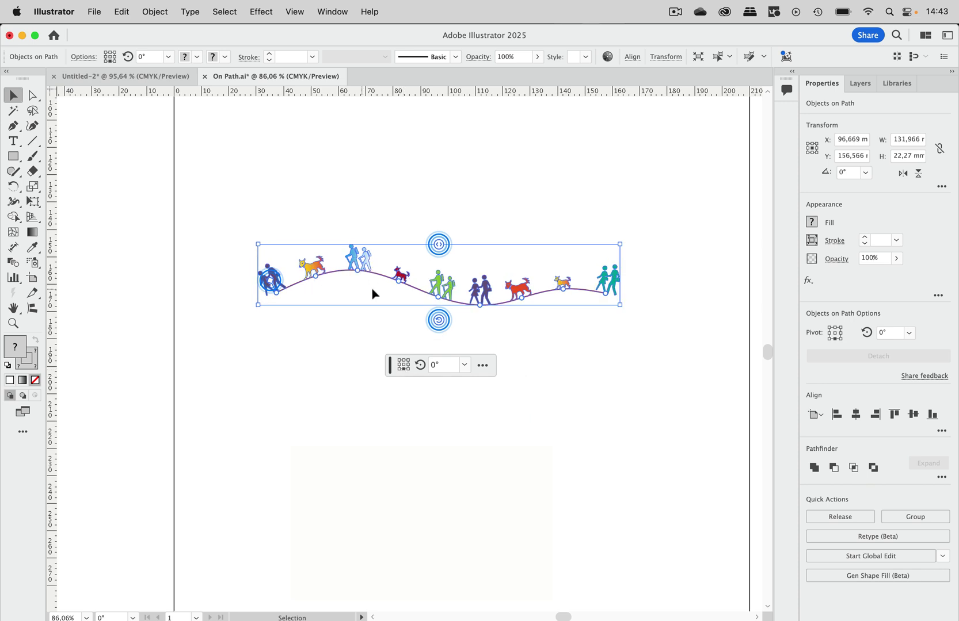
pyautogui.click(465, 366)
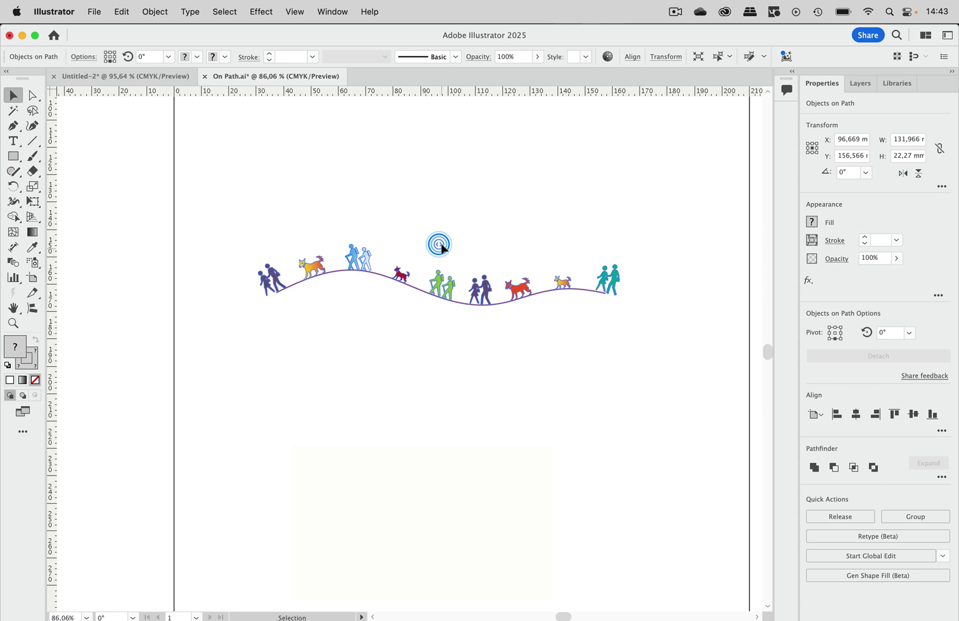
pyautogui.moveTo(439, 244); pyautogui.dragTo(428, 247)
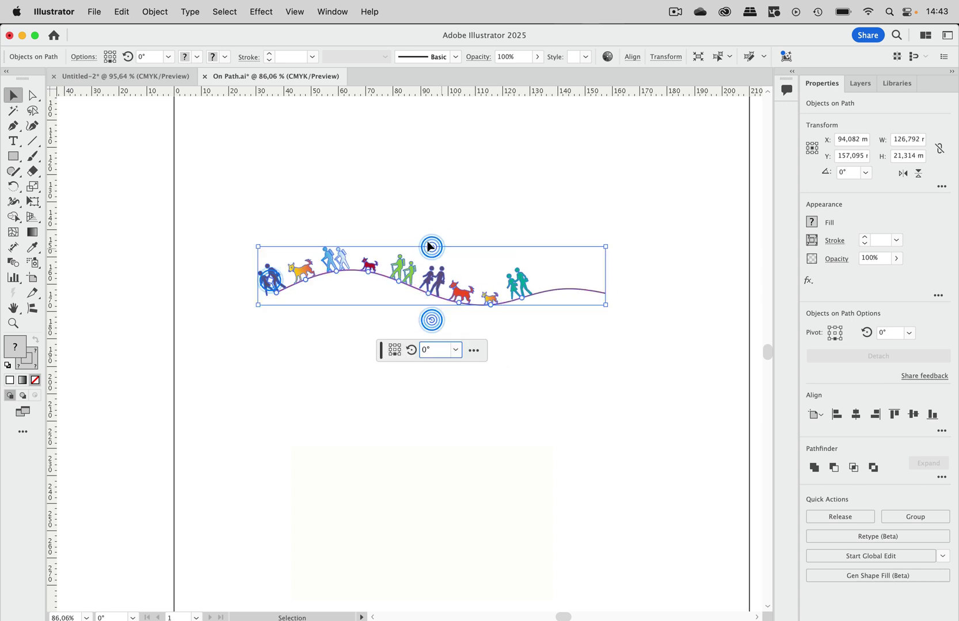
pyautogui.moveTo(273, 283); pyautogui.dragTo(303, 275)
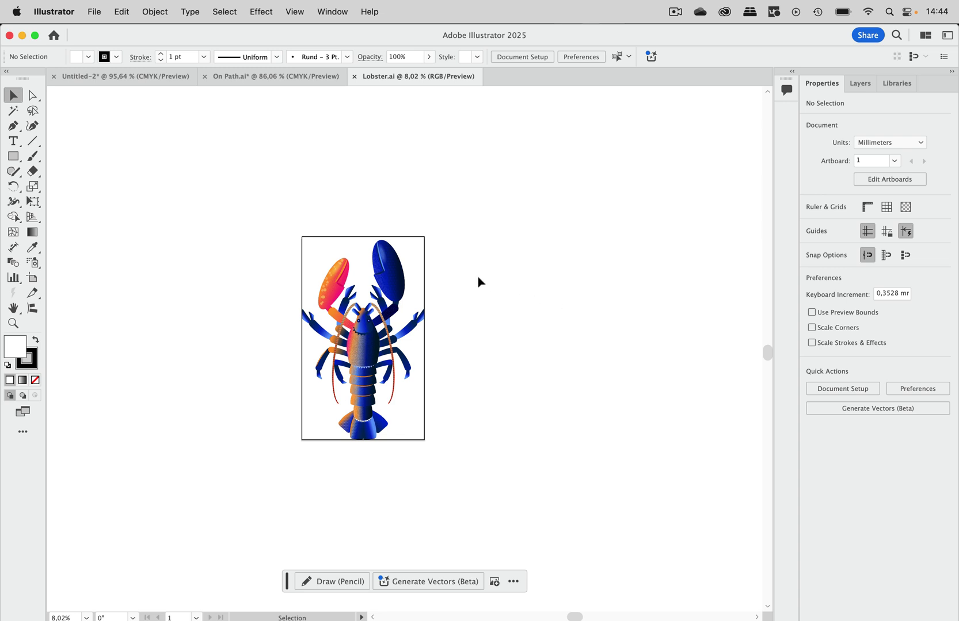
# - Scroll the view over the Lobster.ai blue-and-orange lobster artwork
pyautogui.scroll(3, 478, 282)
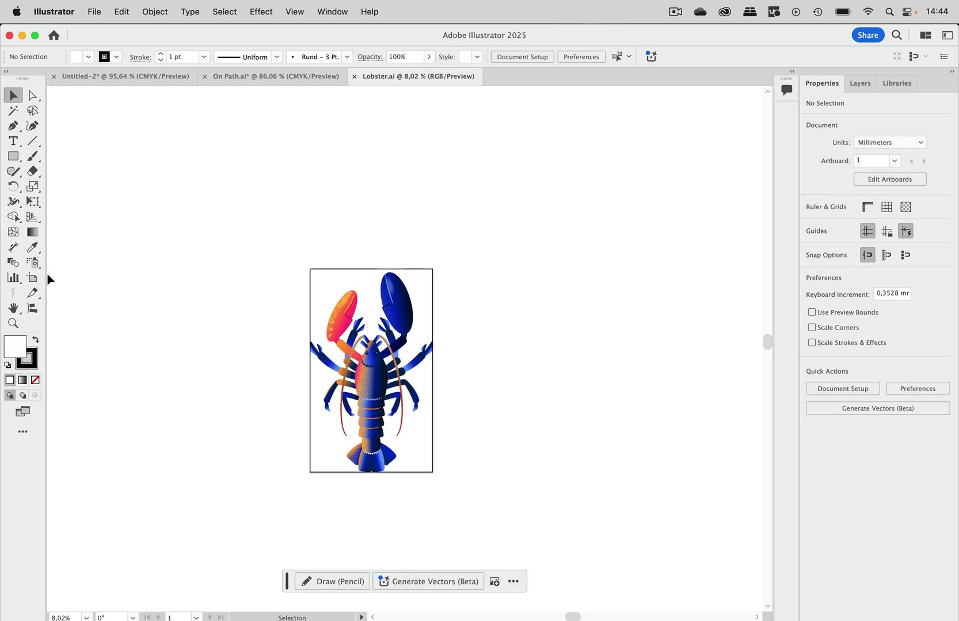
# - Switch to the Artboard tool to edit the lobster's 478.734 × 795.231 mm artboard
pyautogui.click(33, 278)
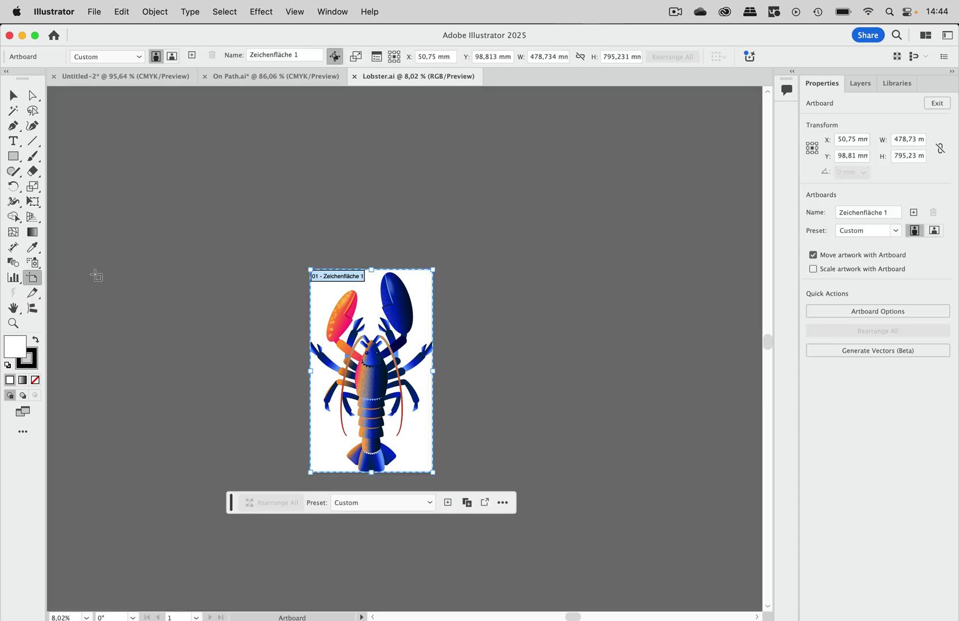
# - Enable Scale Artwork with Artboard and drag the lobster artboard out to 1154.87 × 1274.49 mm
pyautogui.click(356, 58)
pyautogui.moveTo(433, 269); pyautogui.dragTo(507, 167)
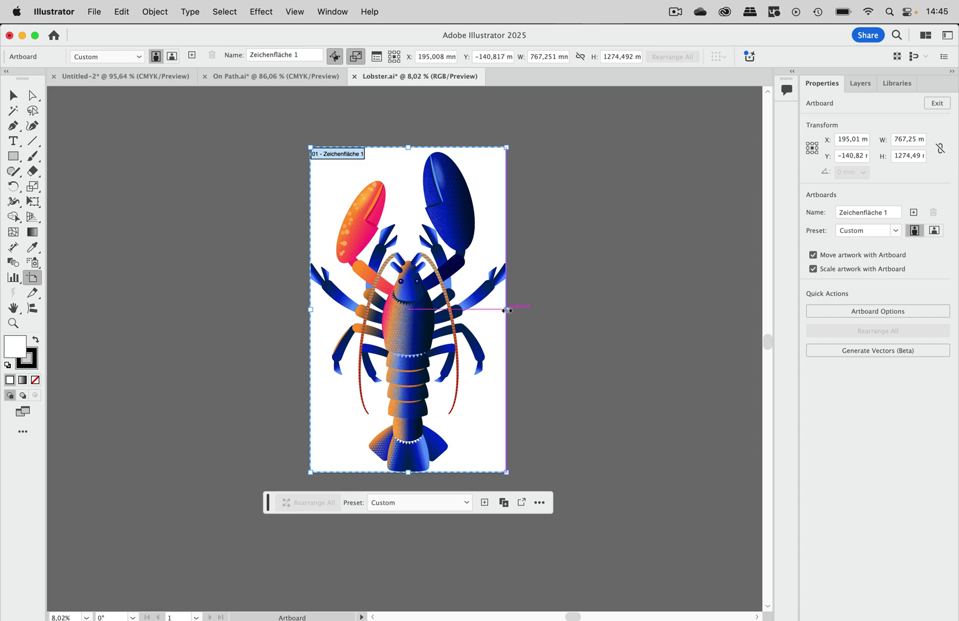
pyautogui.moveTo(507, 310); pyautogui.dragTo(608, 303)
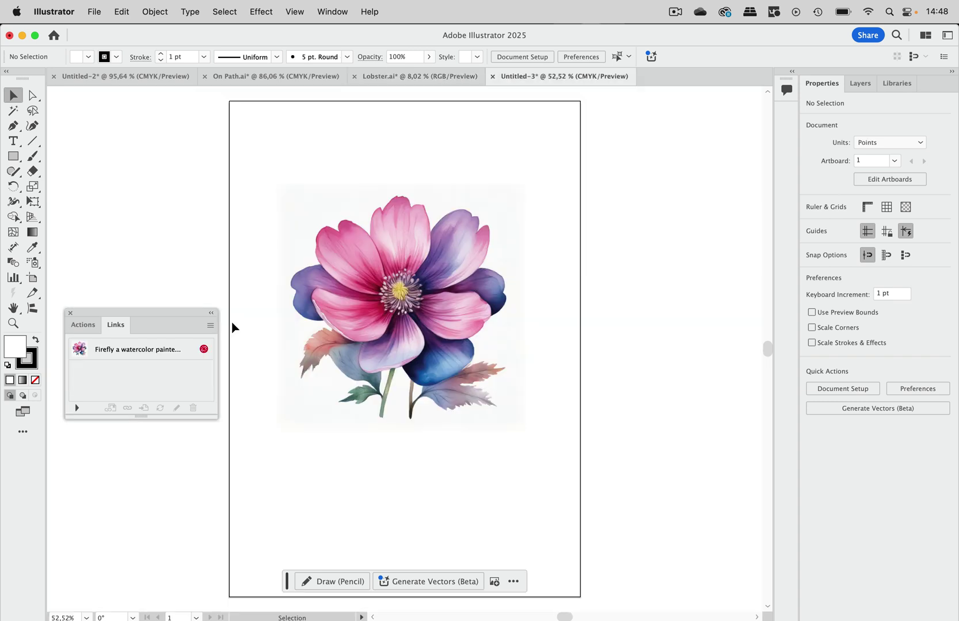
# - Select the flower image in Untitled-3, widen the Links panel, and copy its file name via Copy Info
pyautogui.click(409, 315)
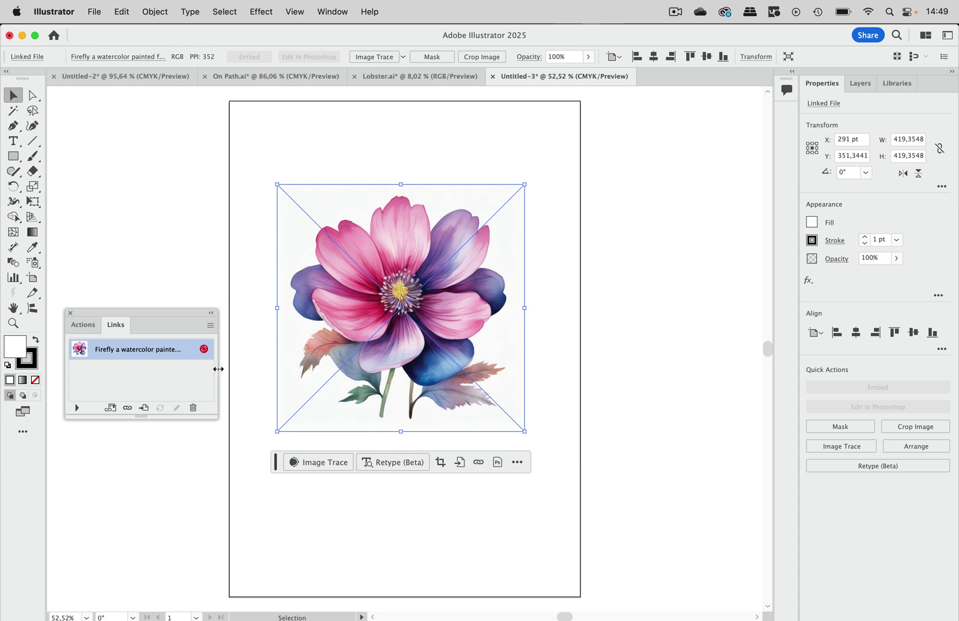
pyautogui.moveTo(216, 370)
pyautogui.mouseDown()
pyautogui.moveTo(371, 381)
pyautogui.moveTo(223, 377)
pyautogui.mouseUp()
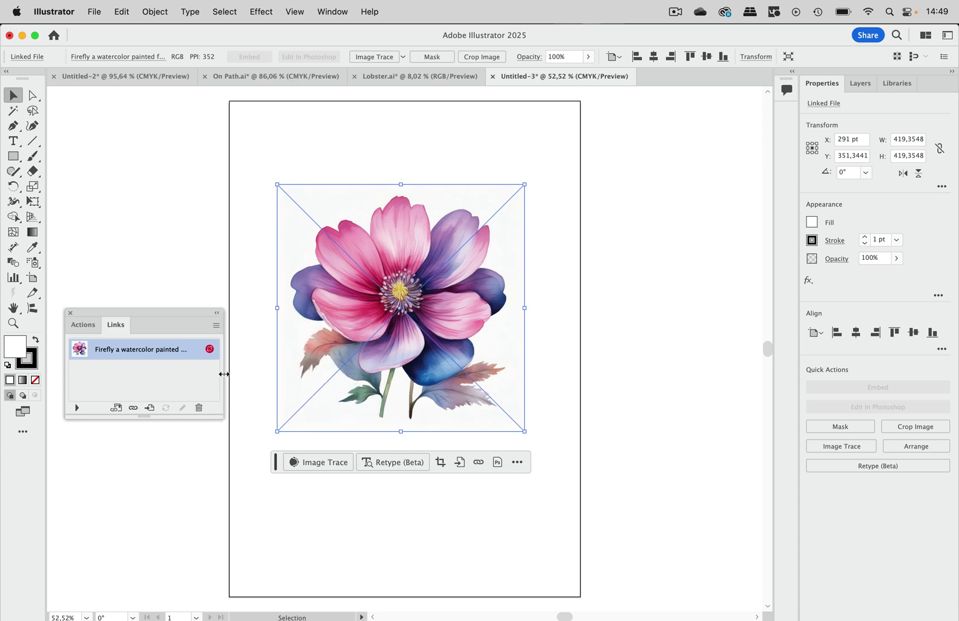
pyautogui.click(212, 327)
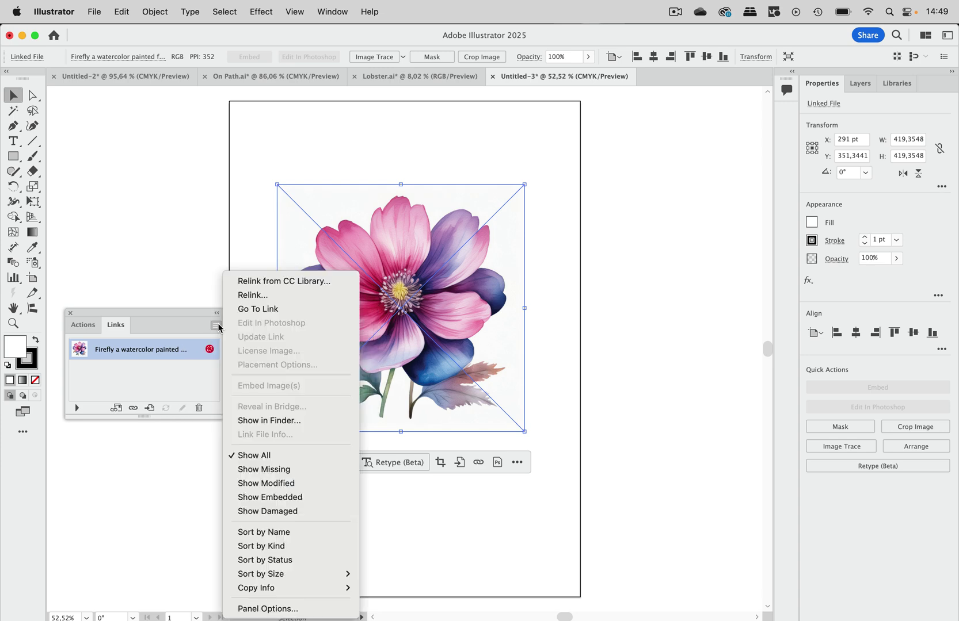
pyautogui.moveTo(283, 589)
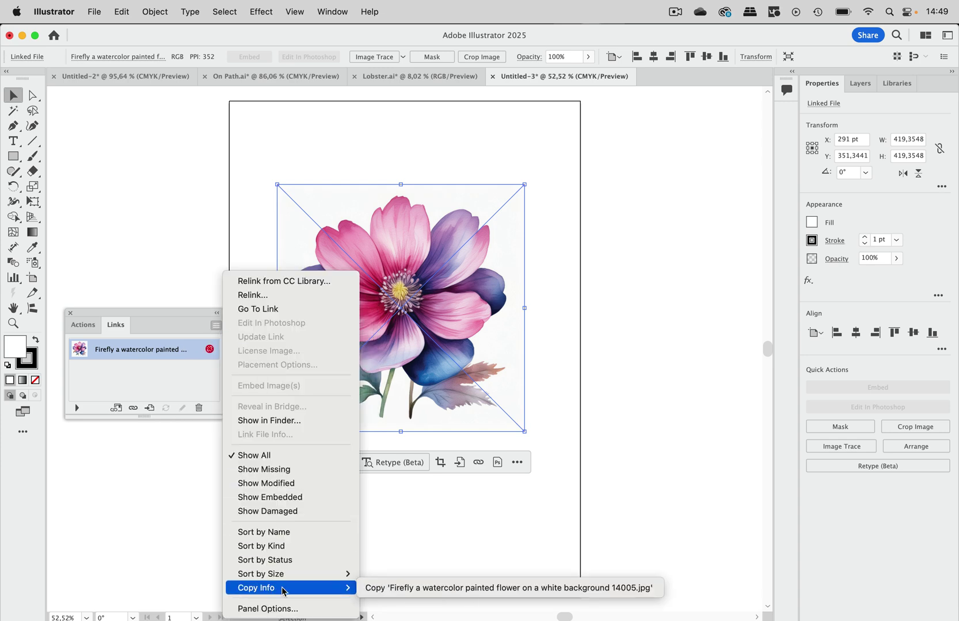
pyautogui.click(381, 589)
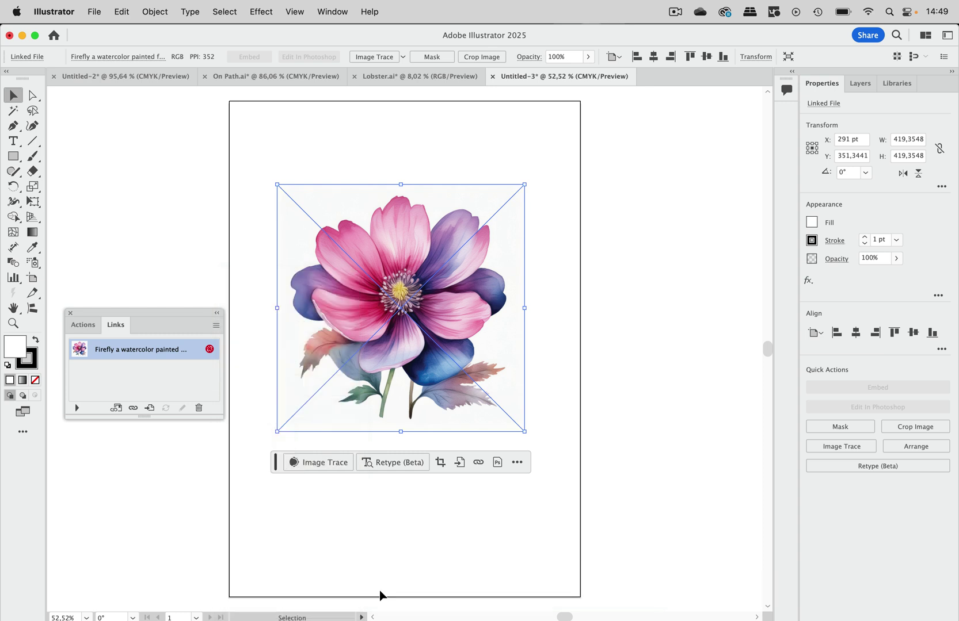